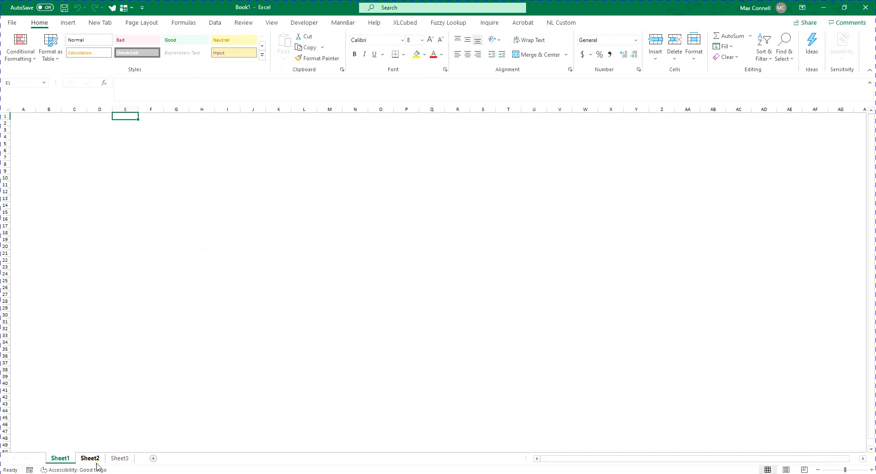
# Add six new worksheets to the workbook directly after Sheet1
pyautogui.click(91, 459)
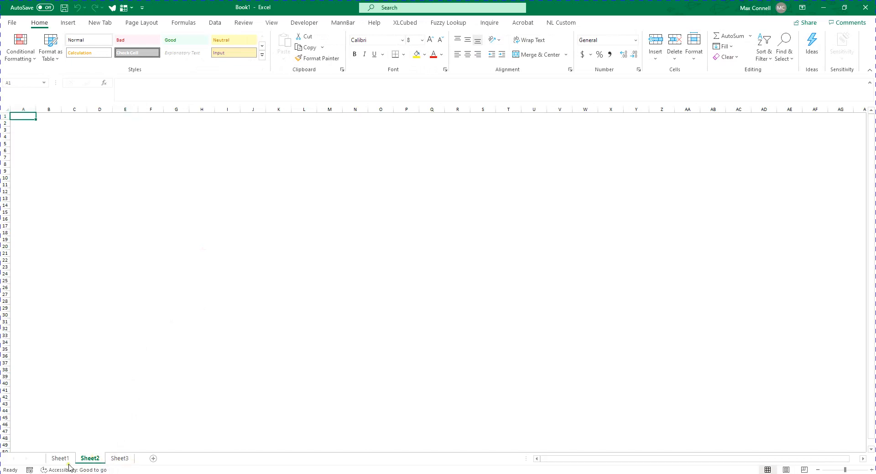
pyautogui.click(54, 460)
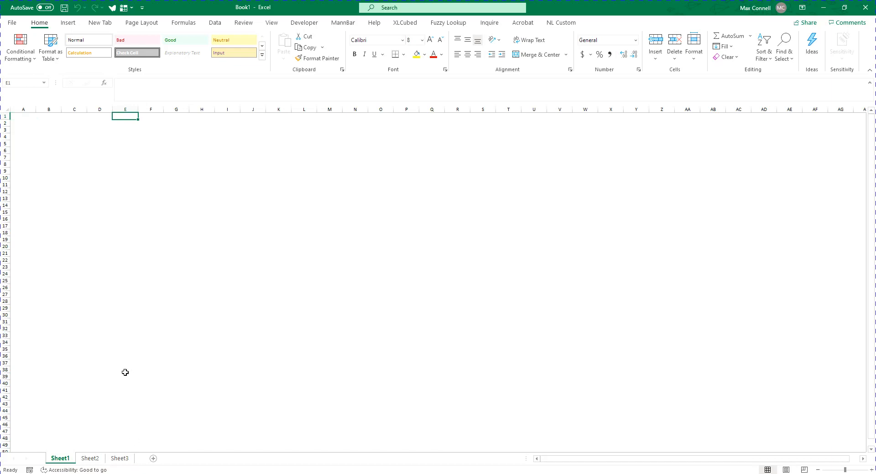
pyautogui.click(153, 458)
pyautogui.click(204, 458)
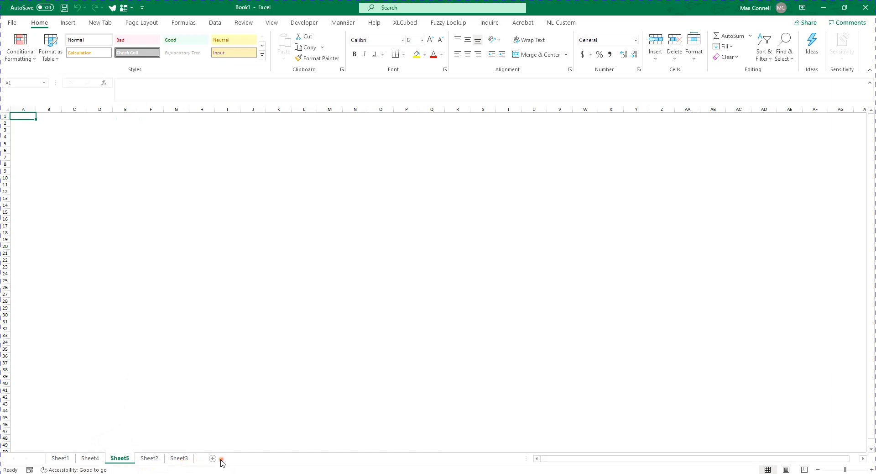
pyautogui.click(213, 459)
pyautogui.click(240, 459)
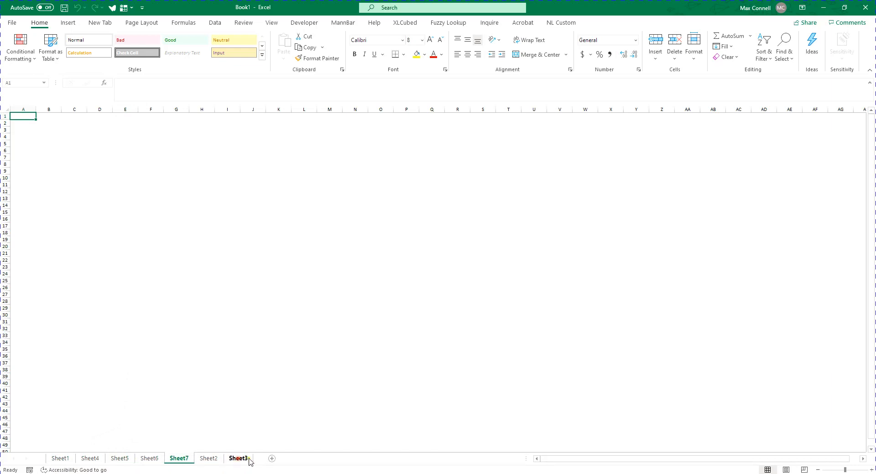
pyautogui.click(272, 458)
pyautogui.click(322, 458)
# Group all worksheets from Sheet1 through Sheet3 and enter the labels Revenue, COGS, Wages, Fixed and EBITDA in B2:B6
pyautogui.click(62, 459)
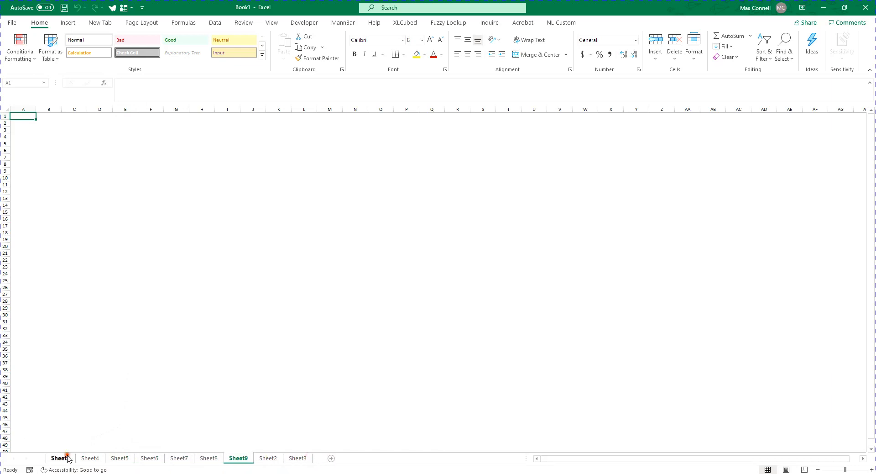
pyautogui.keyDown('shift'); pyautogui.click(298, 458); pyautogui.keyUp('shift')
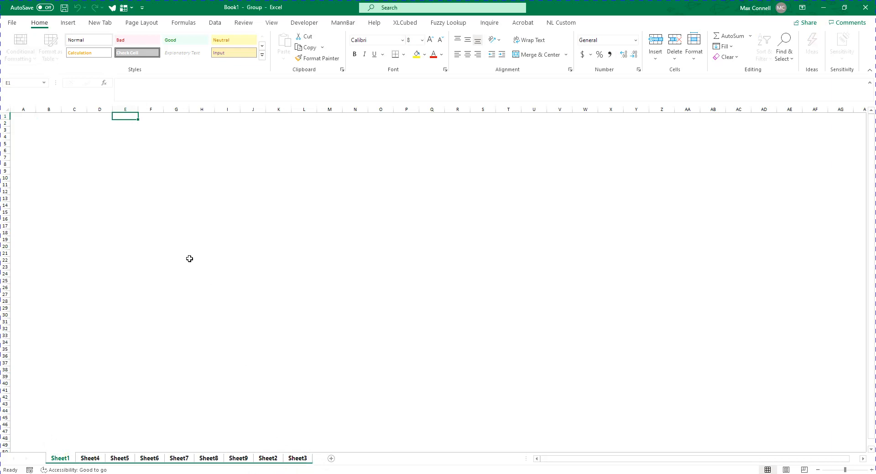
pyautogui.click(45, 124)
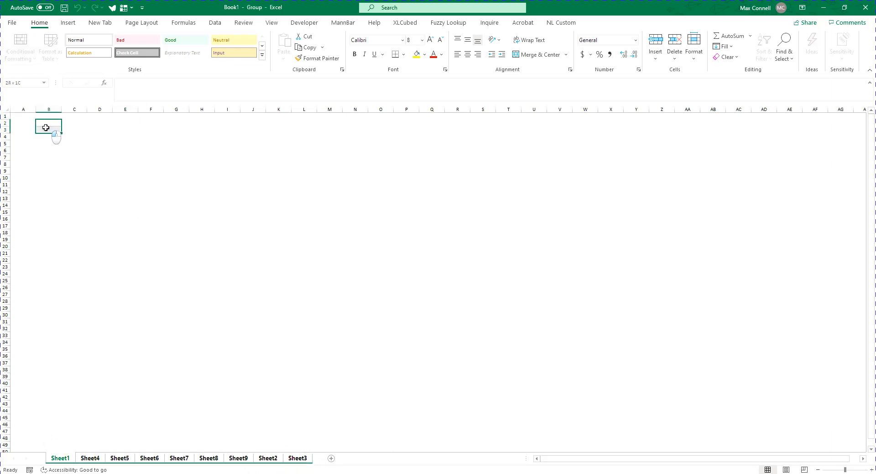
pyautogui.write('Revenue')
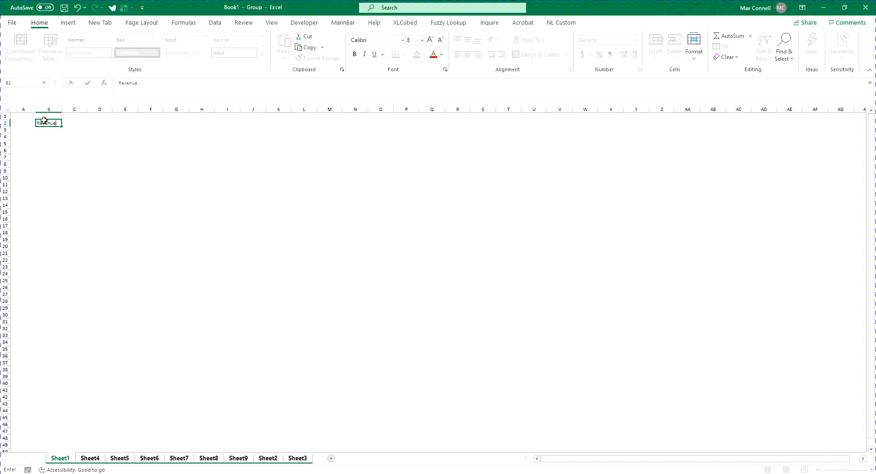
pyautogui.press('Return')
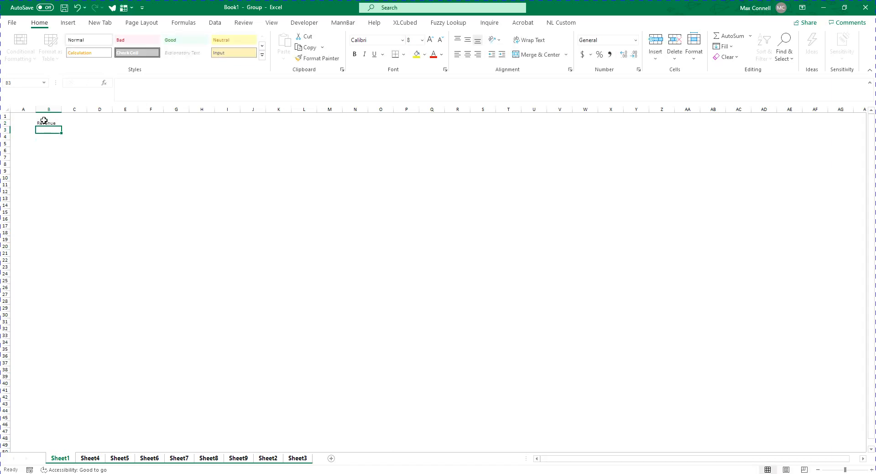
pyautogui.write('COGS')
pyautogui.press('Return')
pyautogui.write('Wages')
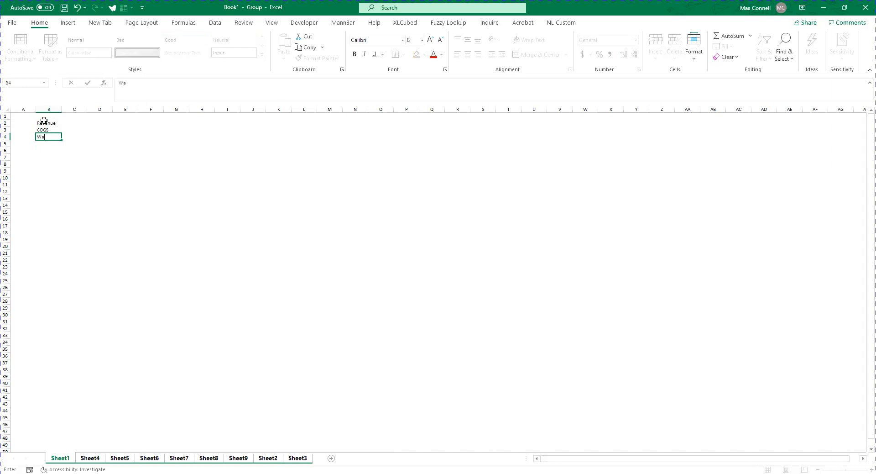
pyautogui.press('Return')
pyautogui.write('Fixed')
pyautogui.press('Return')
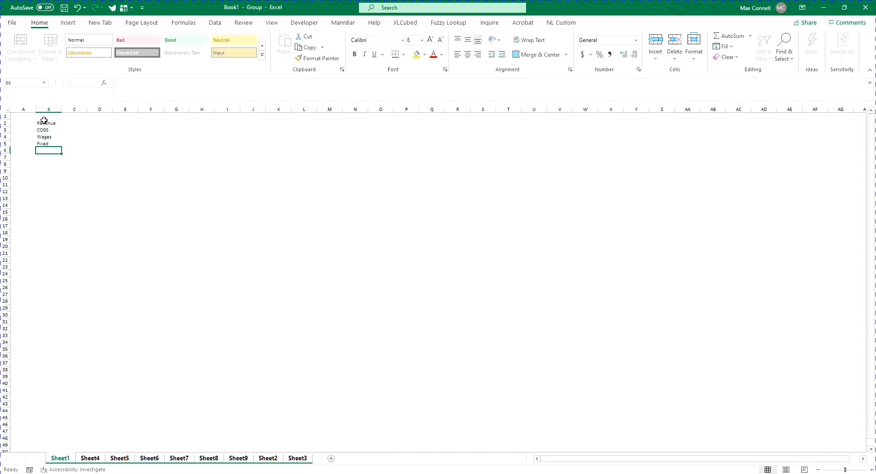
# Enter =RANDBETWEEN(1000,10000) in C2 of the grouped sheets and fill it down to C5
pyautogui.press('Right')
pyautogui.press('Up')
pyautogui.press('Up')
pyautogui.press('Up')
pyautogui.press('Up')
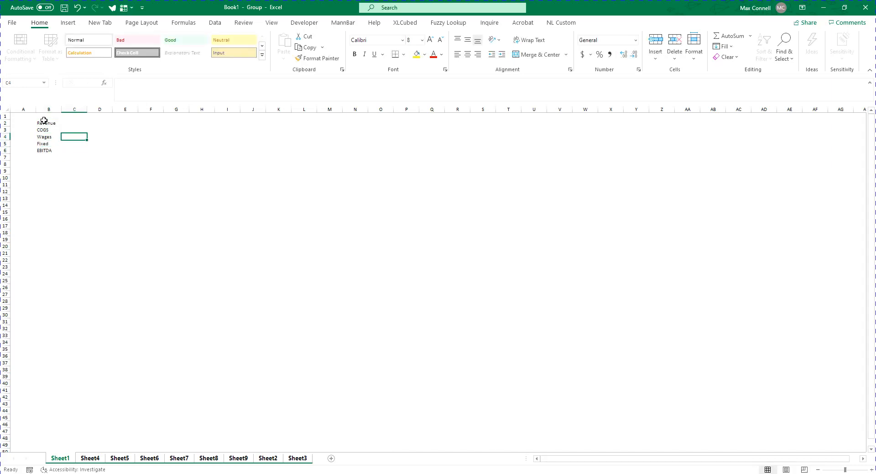
pyautogui.write('=randbetween(1000,')
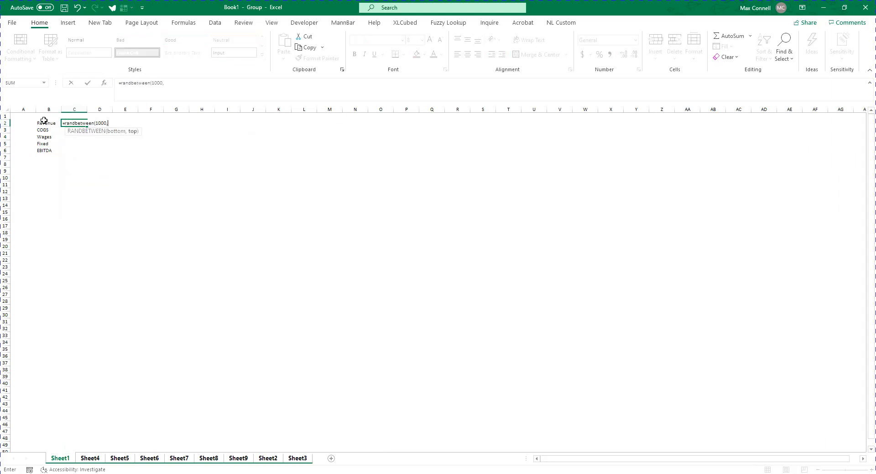
pyautogui.write('10000)')
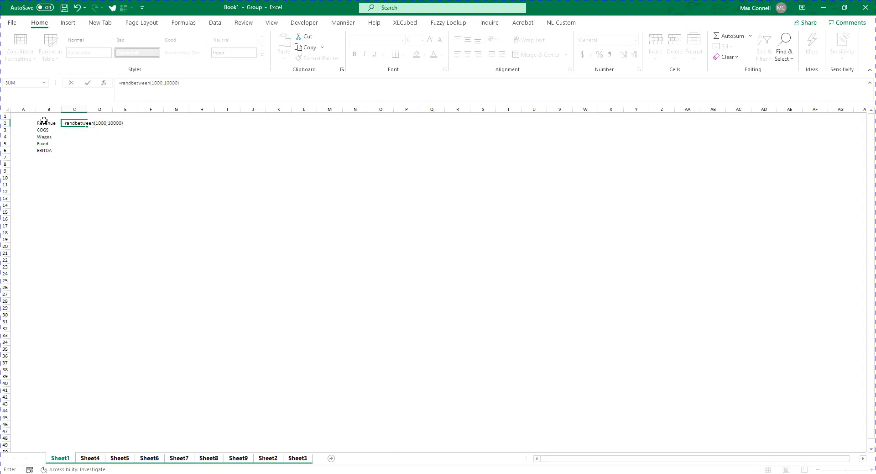
pyautogui.hotkey('ctrl', 'Return')
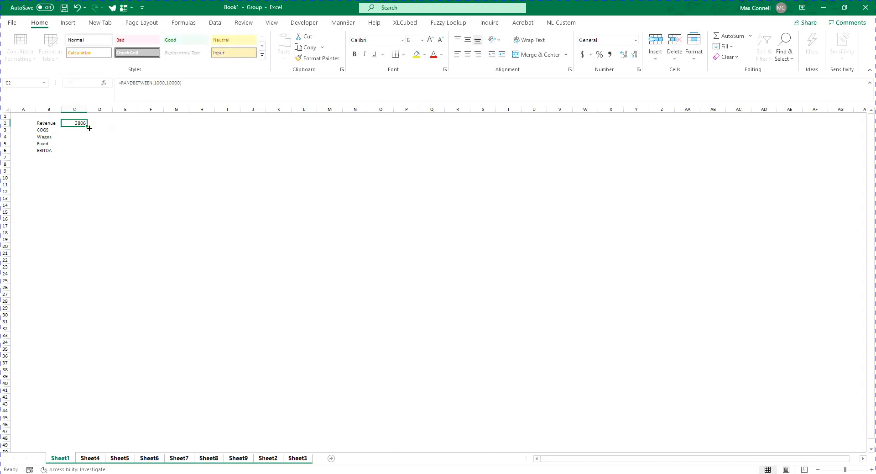
pyautogui.moveTo(89, 128)
pyautogui.mouseDown()
pyautogui.moveTo(94, 161)
pyautogui.moveTo(91, 144)
pyautogui.mouseUp()
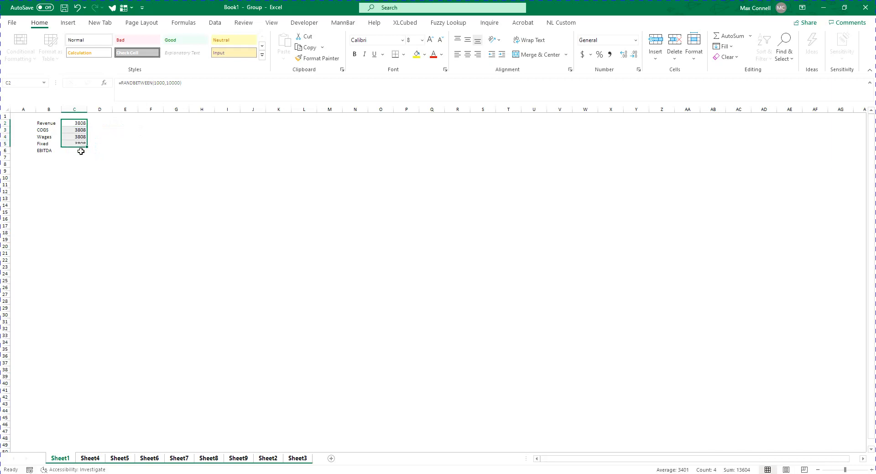
# Calculate EBITDA in C6 of the grouped sheets by subtracting COGS, Wages and Fixed from Revenue (=C2-C3-C4-C5)
pyautogui.click(81, 151)
pyautogui.write('=')
pyautogui.press('Up')
pyautogui.press('Up')
pyautogui.press('Up')
pyautogui.press('Up')
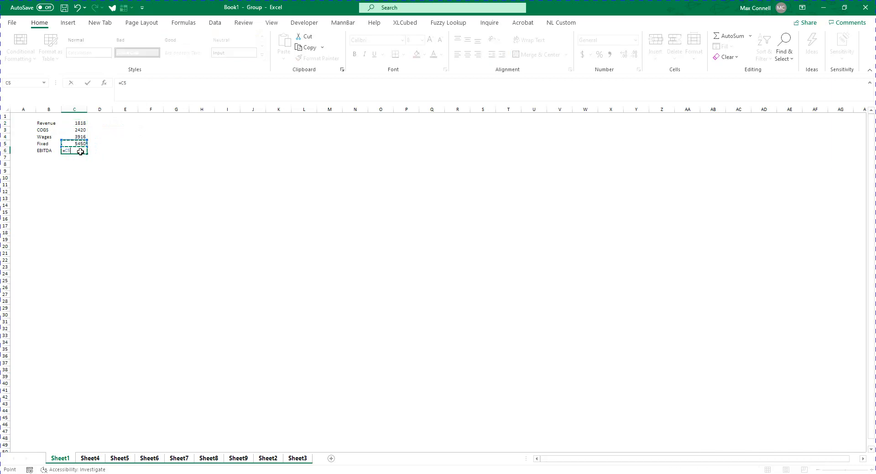
pyautogui.write('-')
pyautogui.press('Up')
pyautogui.press('Up')
pyautogui.press('Up')
pyautogui.write('-')
pyautogui.press('Up')
pyautogui.press('Up')
pyautogui.write('-')
pyautogui.press('Up')
pyautogui.write('-')
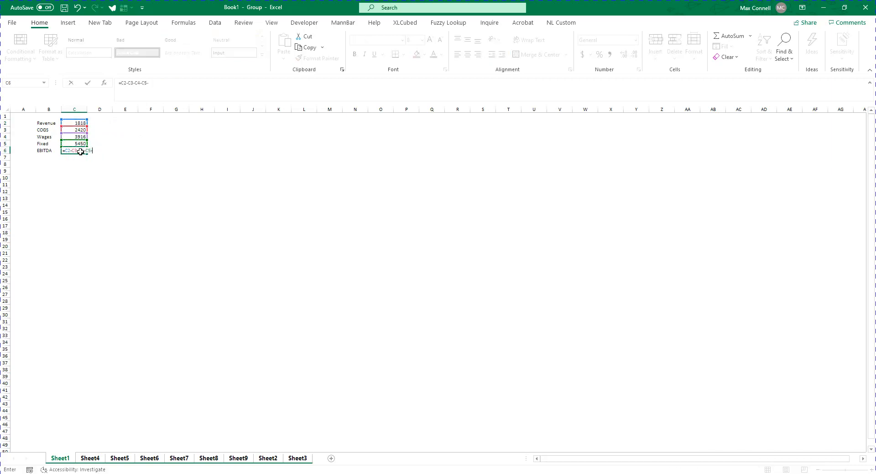
pyautogui.press('Return')
pyautogui.press('Return')
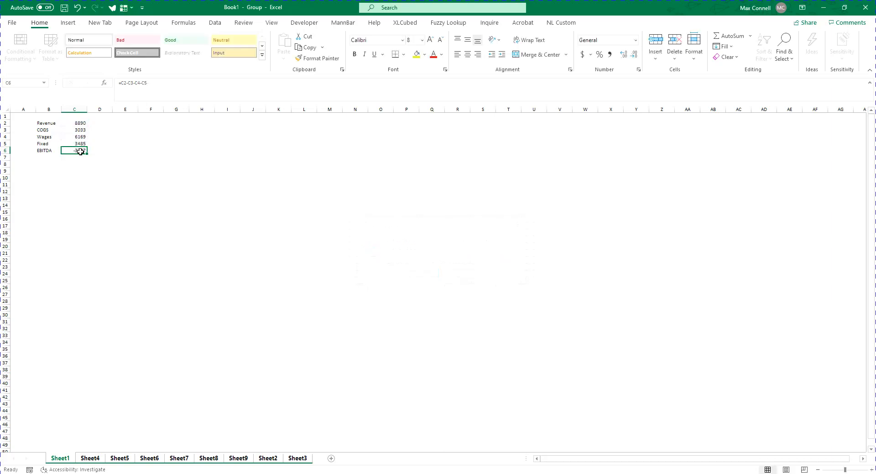
# Ungroup the worksheets and check the profit and loss figures on each sheet from Sheet1 through Sheet3
pyautogui.click(104, 169)
pyautogui.click(106, 445)
pyautogui.click(96, 458)
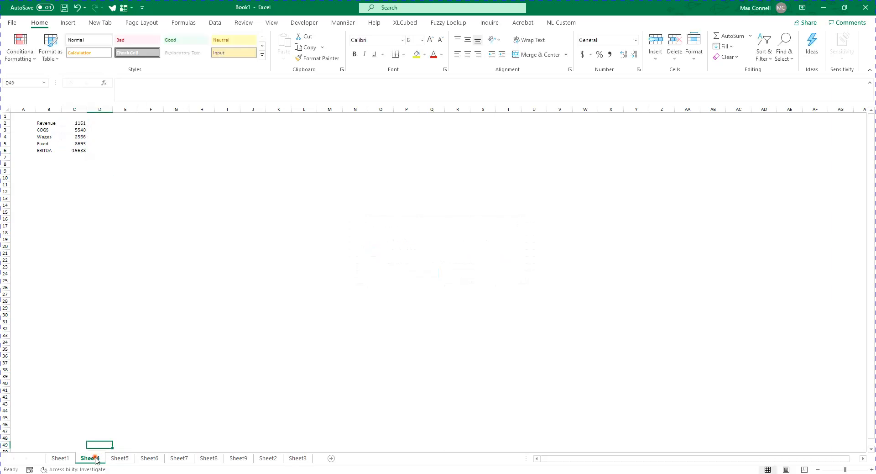
pyautogui.click(64, 459)
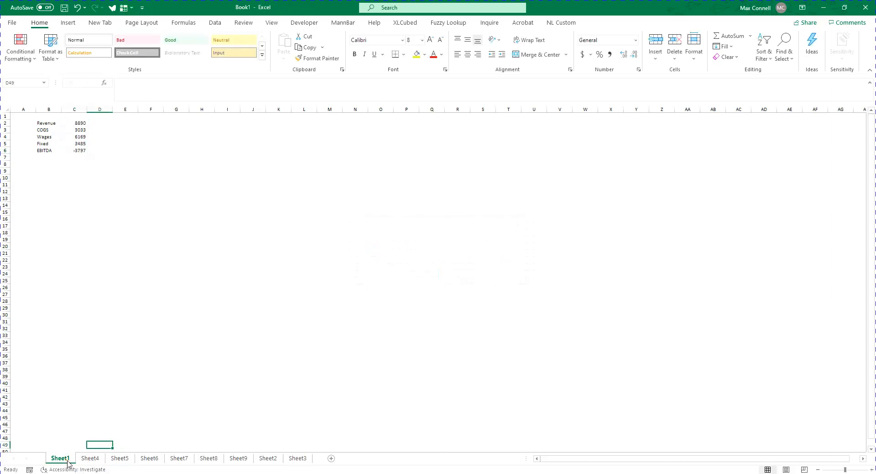
pyautogui.press('pagedown')
pyautogui.press('pageup')
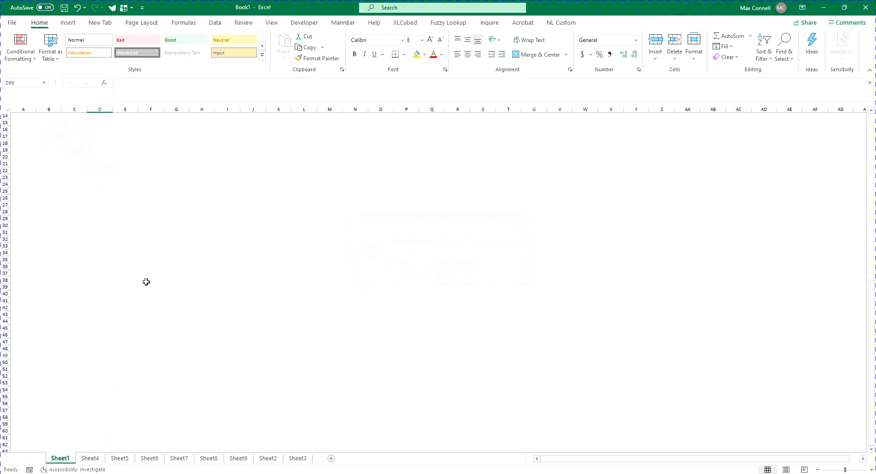
pyautogui.click(90, 458)
pyautogui.click(119, 460)
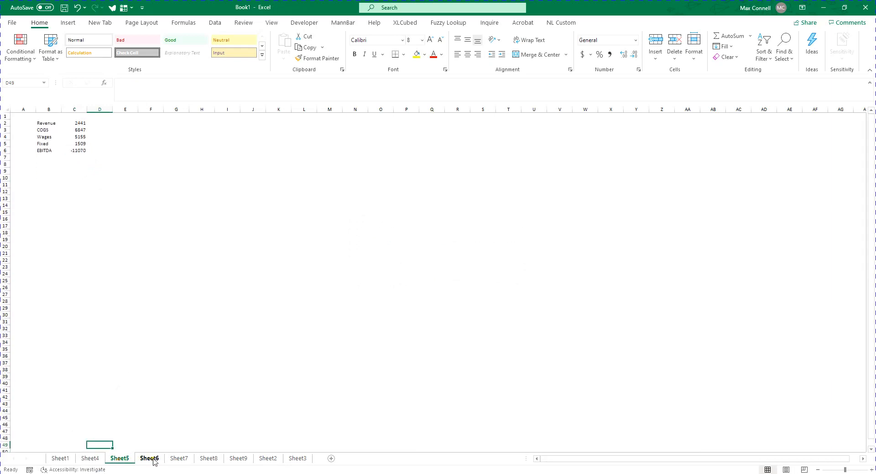
pyautogui.click(150, 460)
pyautogui.click(179, 460)
pyautogui.click(217, 460)
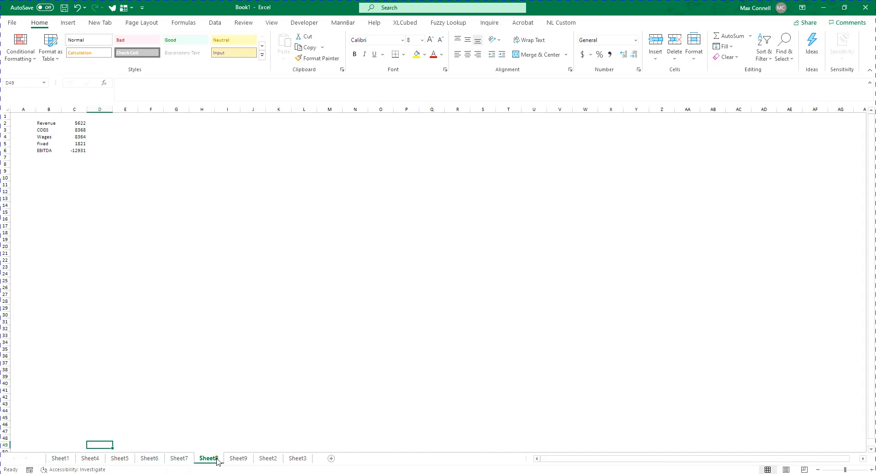
pyautogui.click(238, 459)
pyautogui.click(268, 459)
pyautogui.click(294, 458)
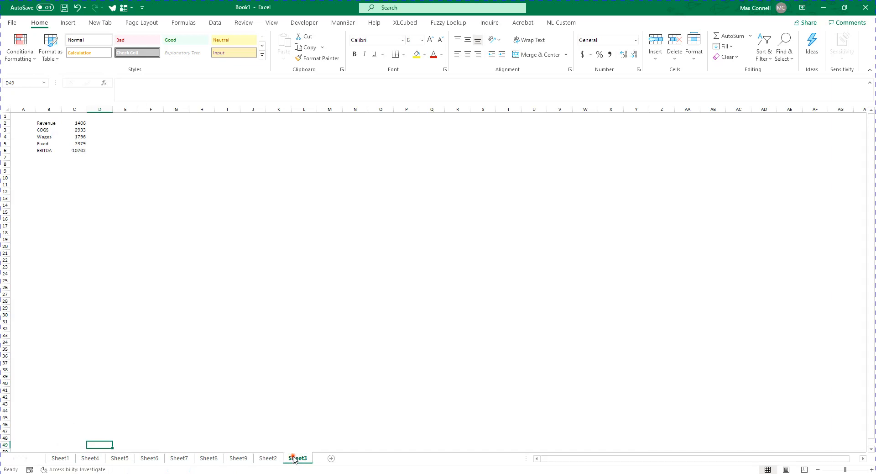
pyautogui.click(74, 287)
# Insert a new worksheet and move it in front of Sheet1
pyautogui.click(59, 458)
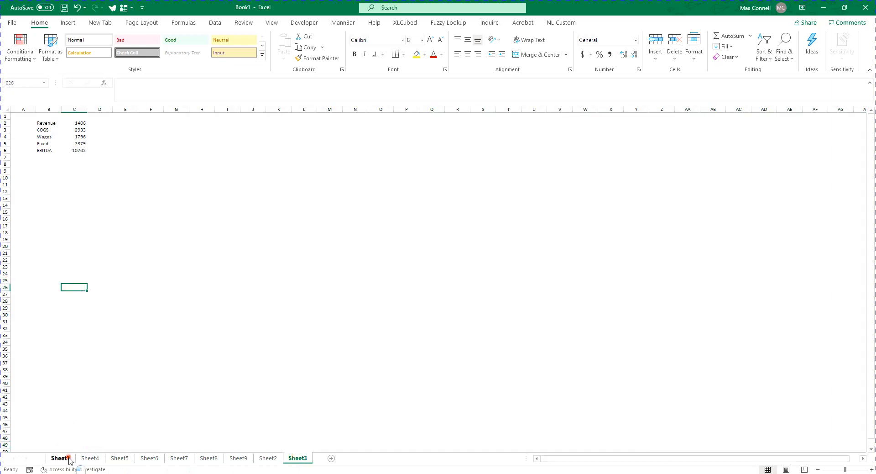
pyautogui.click(57, 116)
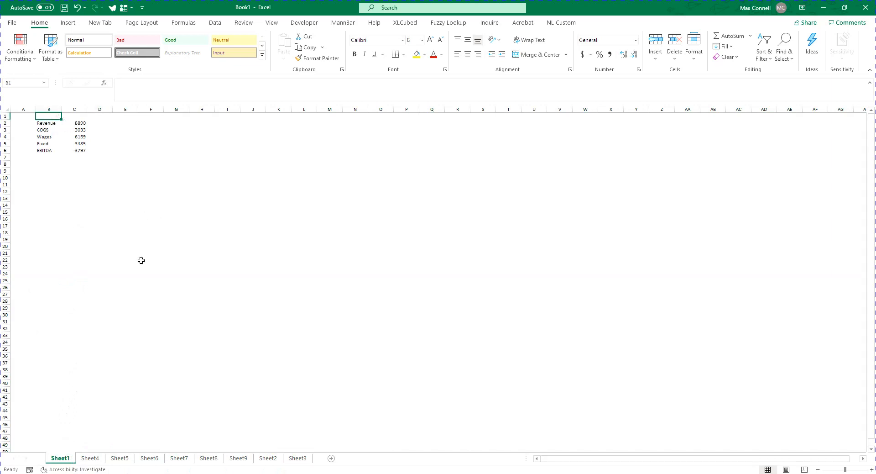
pyautogui.click(332, 457)
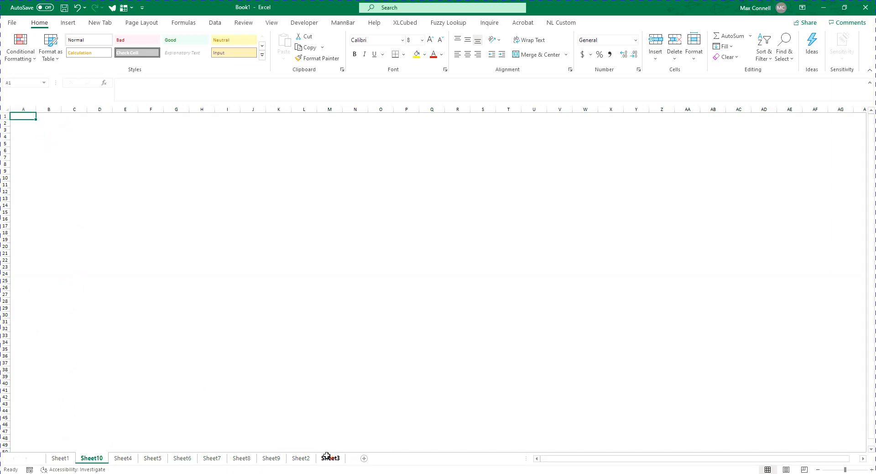
pyautogui.moveTo(91, 462); pyautogui.dragTo(54, 460)
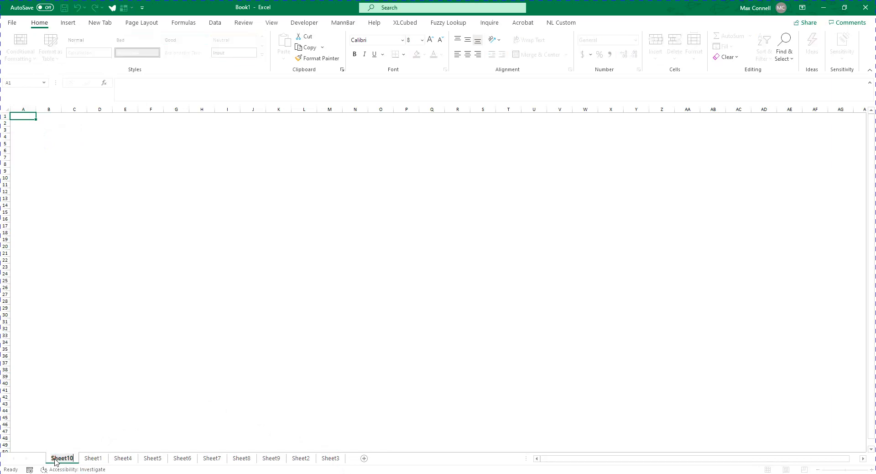
# Rename the new first worksheet SRC.PLS> and colour its tab dark blue
pyautogui.doubleClick(61, 457)
pyautogui.write('SRC.')
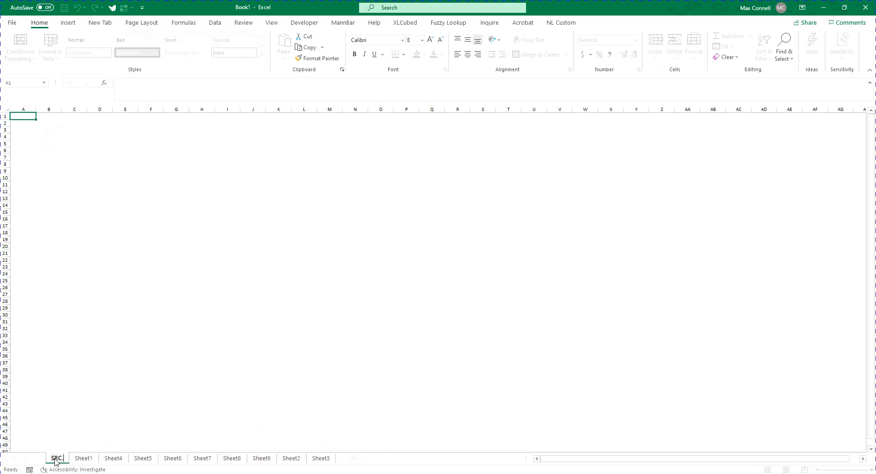
pyautogui.write('PLS>')
pyautogui.press('Return')
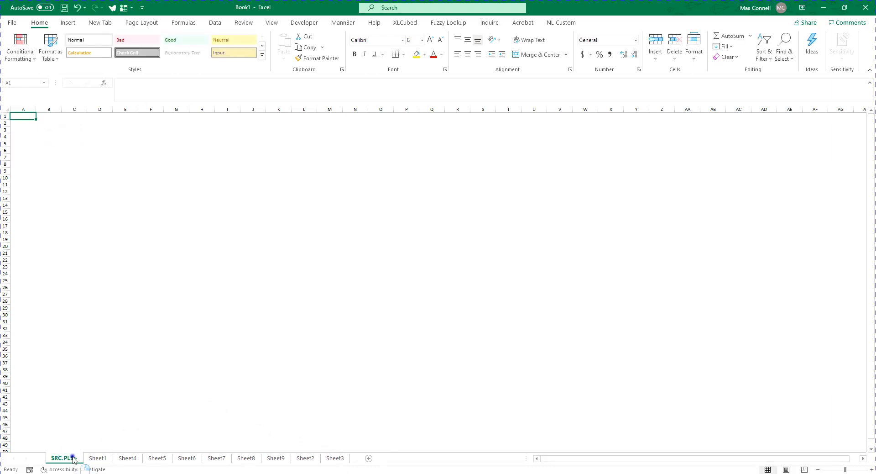
pyautogui.rightClick(73, 459)
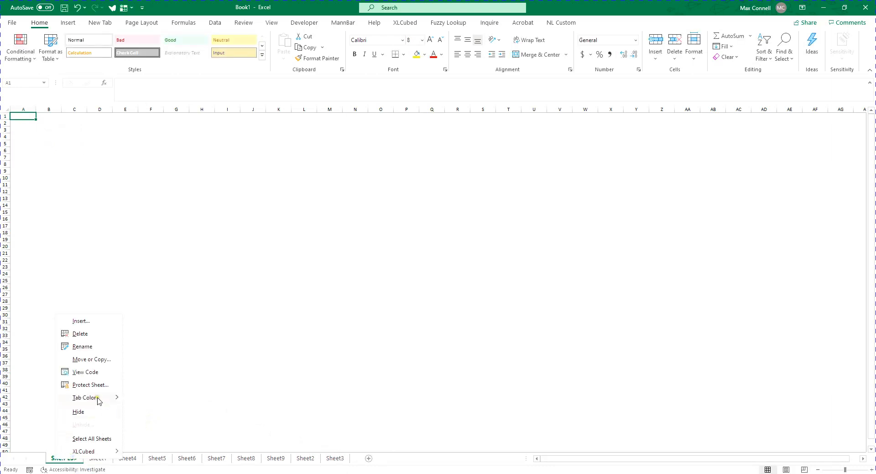
pyautogui.moveTo(96, 398)
pyautogui.click(189, 436)
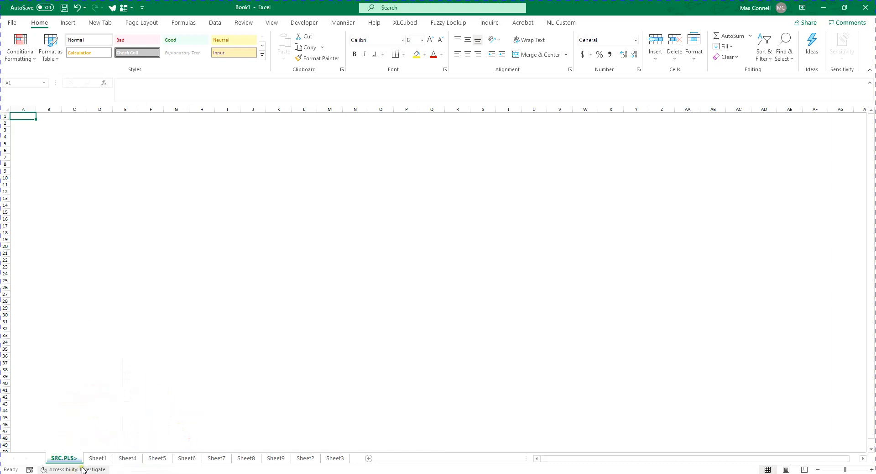
# Review the profit and loss figures on Sheet1, Sheet4, Sheet5, Sheet6, Sheet7 and Sheet8
pyautogui.click(104, 459)
pyautogui.click(128, 458)
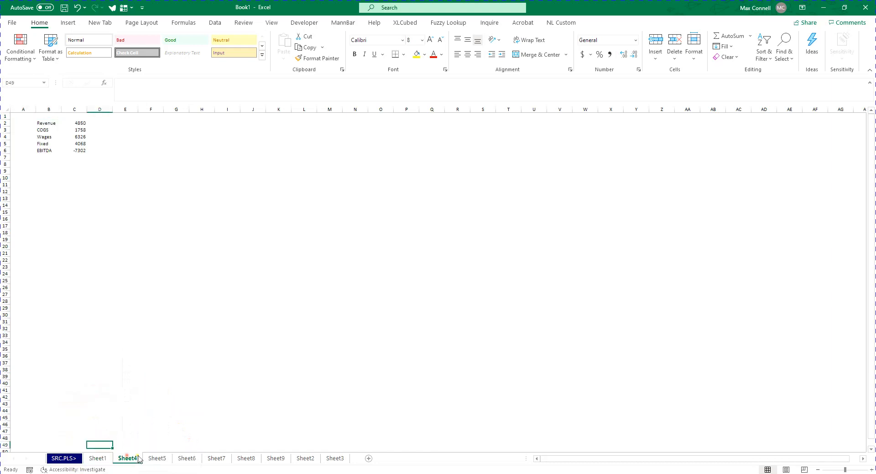
pyautogui.click(157, 458)
pyautogui.click(186, 458)
pyautogui.click(217, 459)
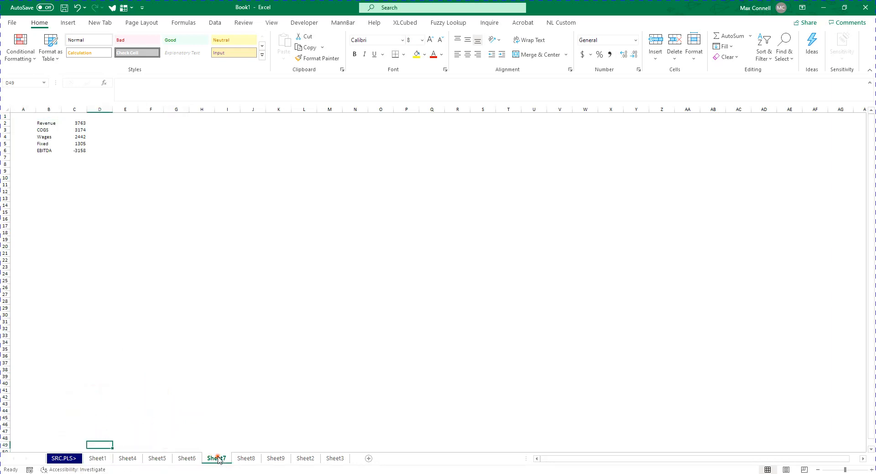
pyautogui.click(246, 458)
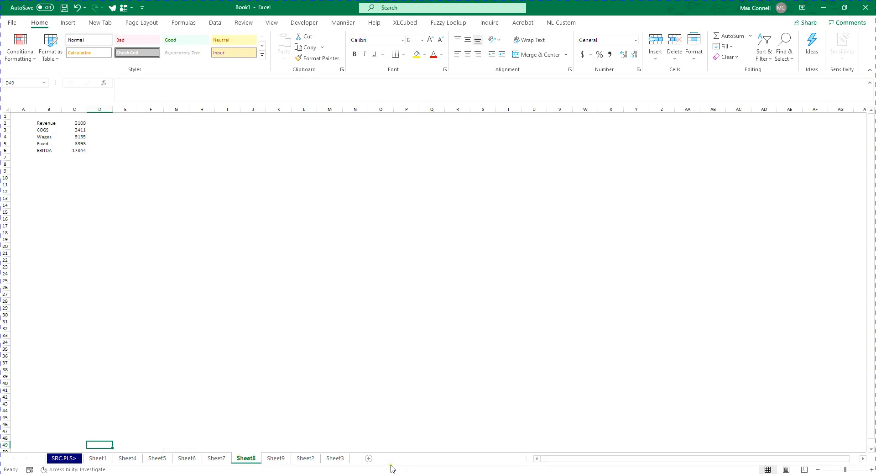
# Insert a new worksheet, move it in front of SRC.PLS> and rename it Summary
pyautogui.click(368, 457)
pyautogui.moveTo(367, 458); pyautogui.dragTo(284, 459)
pyautogui.moveTo(142, 465); pyautogui.dragTo(58, 459)
pyautogui.doubleClick(58, 458)
pyautogui.write('Summary')
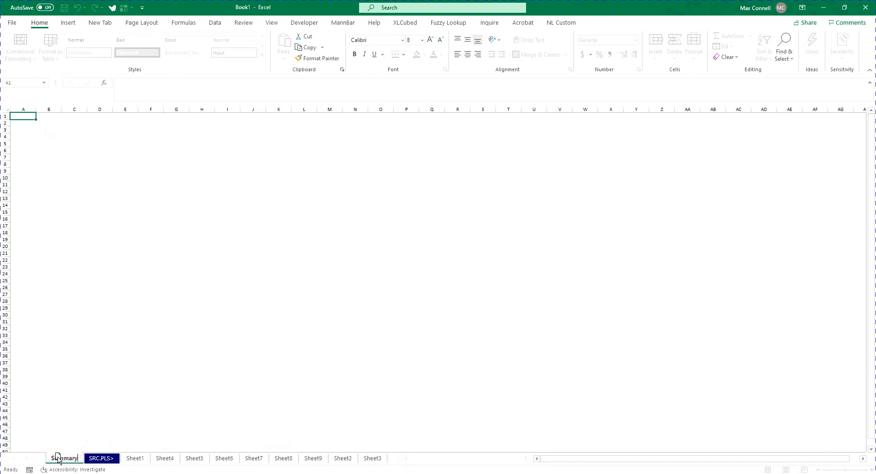
pyautogui.press('Return')
# Copy the row labels Revenue to EBITDA (B2:B6) from Sheet1 into the Summary sheet starting at B2
pyautogui.click(135, 457)
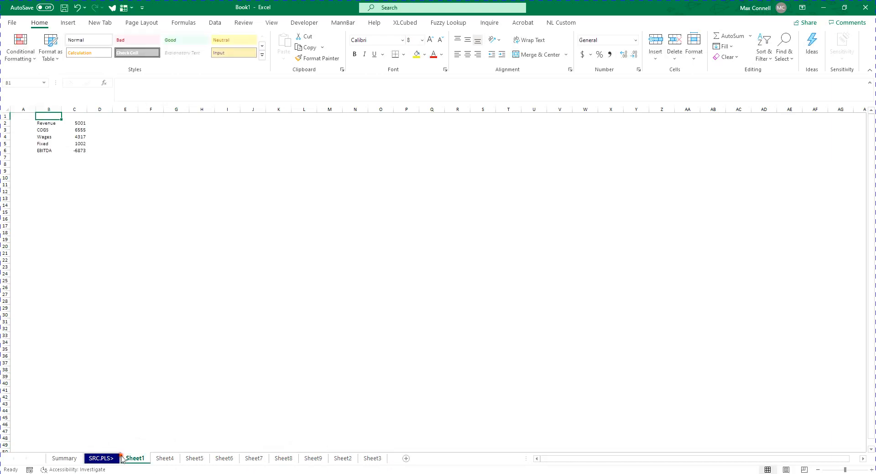
pyautogui.moveTo(48, 122); pyautogui.dragTo(50, 151)
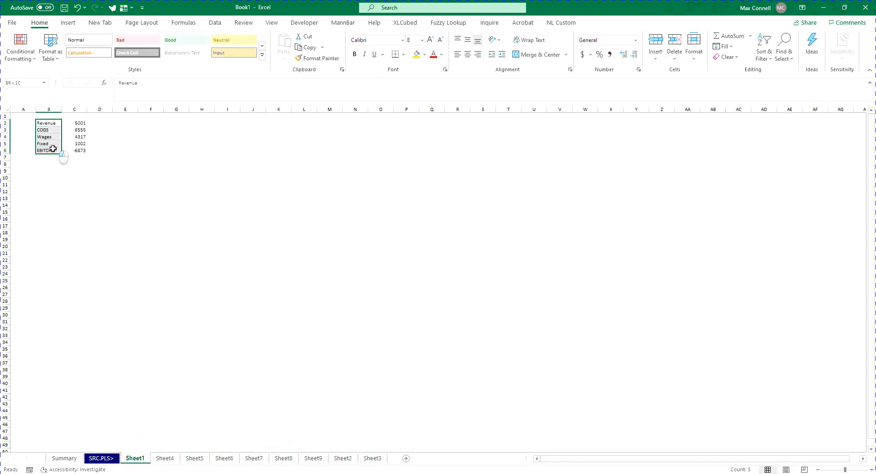
pyautogui.hotkey('ctrl', 'c')
pyautogui.click(63, 459)
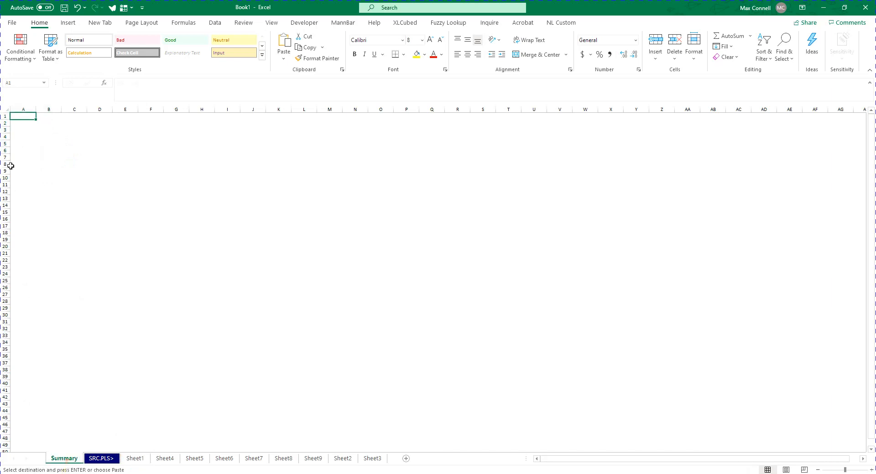
pyautogui.click(52, 122)
pyautogui.hotkey('ctrl', 'v')
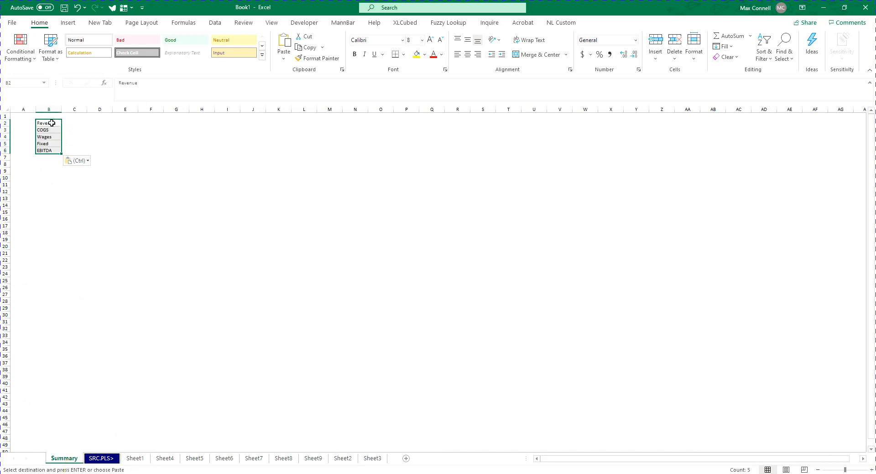
# Enter the column header Sum FY in C1 of the Summary sheet
pyautogui.press('ctrl')
pyautogui.press('ctrl')
pyautogui.scroll(3, 47, 147)
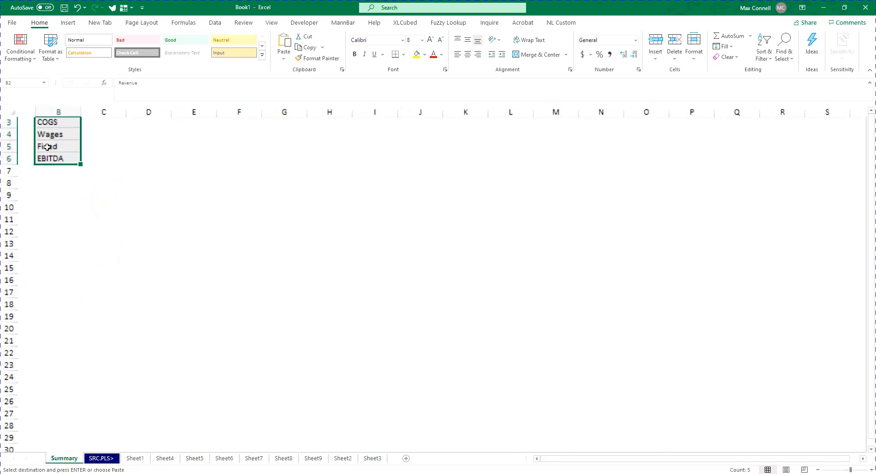
pyautogui.scroll(1, 90, 227)
pyautogui.scroll(8, 90, 228)
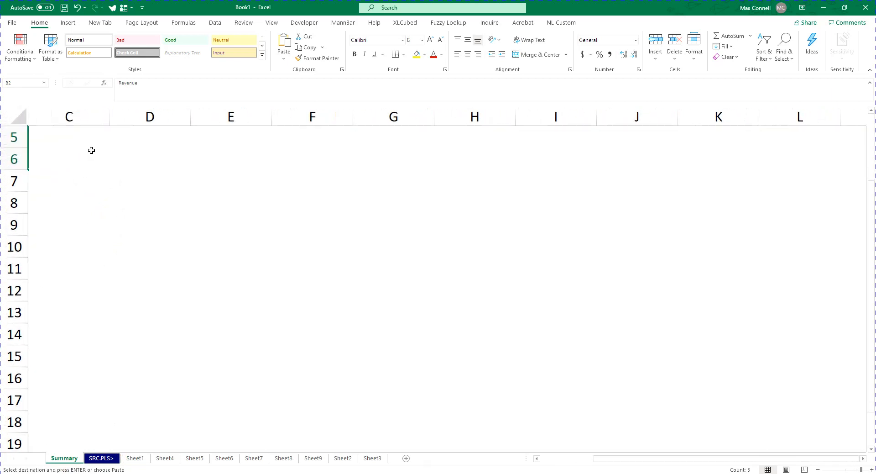
pyautogui.click(215, 181)
pyautogui.click(213, 133)
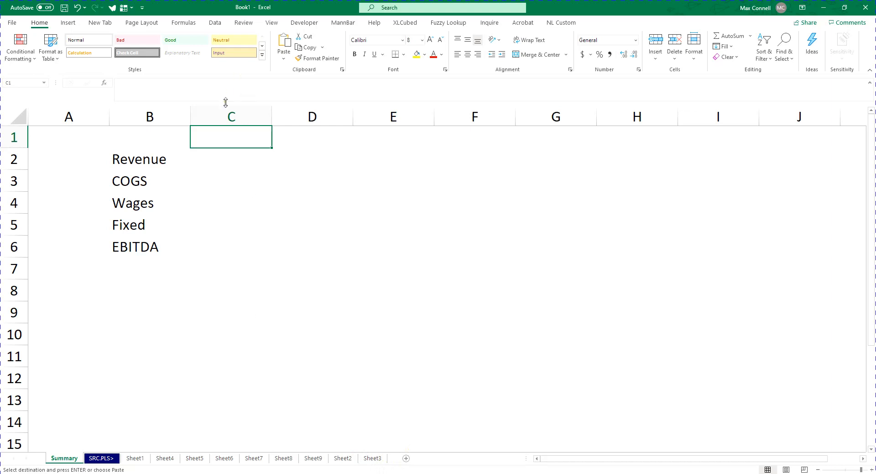
pyautogui.write('Sum F')
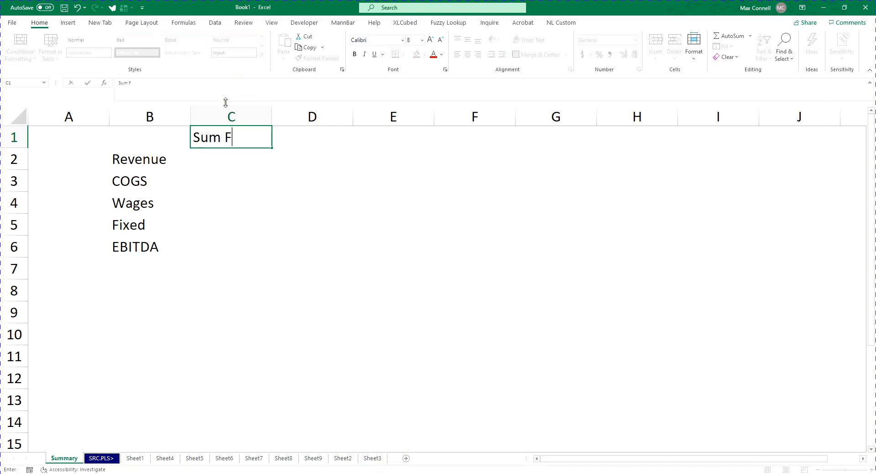
pyautogui.write('Y')
pyautogui.press('Tab')
pyautogui.press('Return')
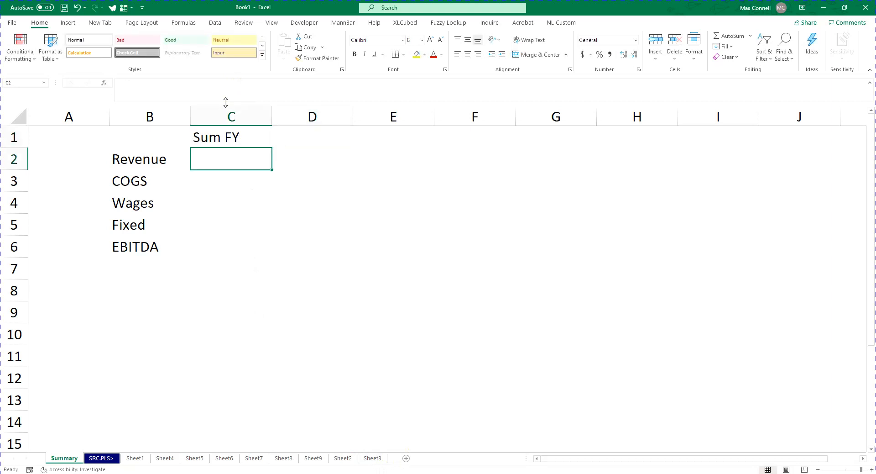
# Add the Revenue cells of Sheet1 and Sheet4 in Summary C2 with =Sheet1!C2+Sheet4!C2
pyautogui.write('=')
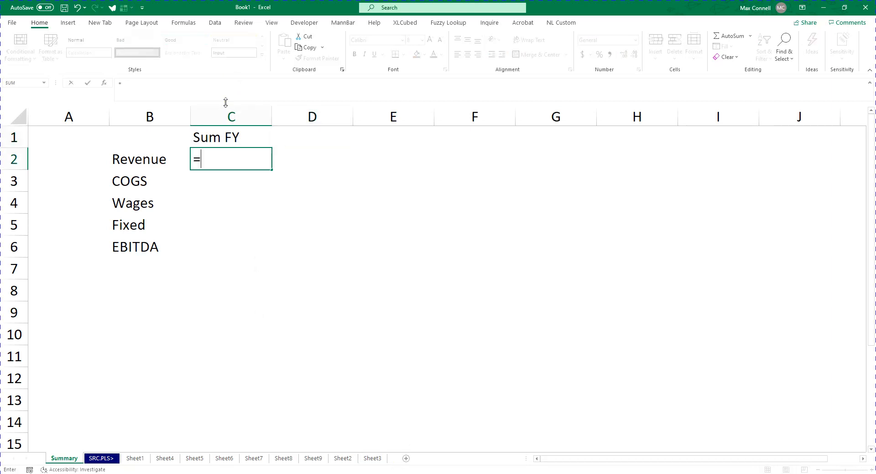
pyautogui.click(135, 458)
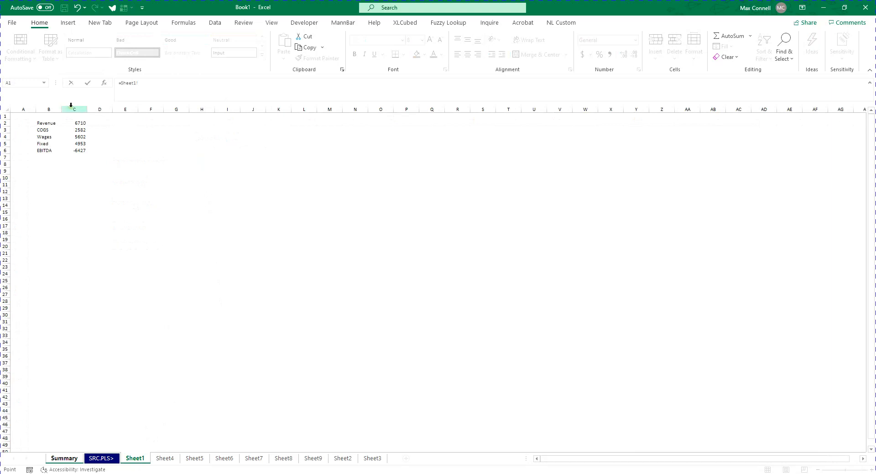
pyautogui.click(74, 121)
pyautogui.write('+')
pyautogui.click(164, 457)
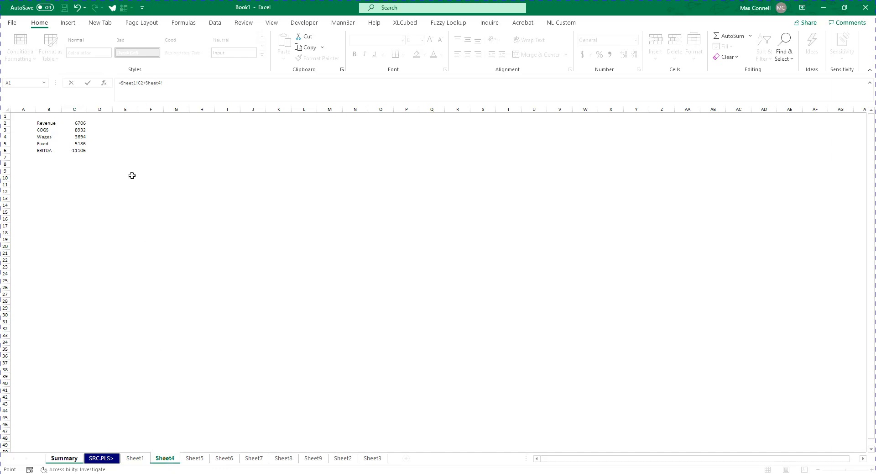
pyautogui.click(80, 122)
pyautogui.press('Return')
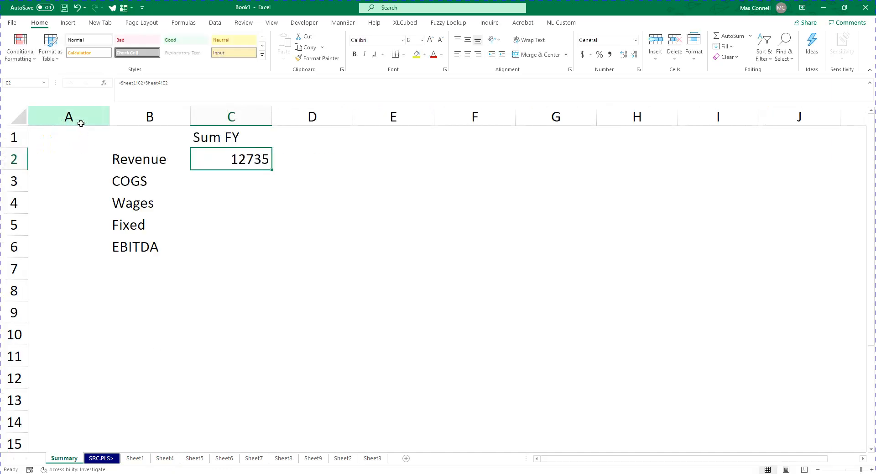
pyautogui.moveTo(211, 93); pyautogui.dragTo(112, 90)
pyautogui.hotkey('ctrl', 'Return')
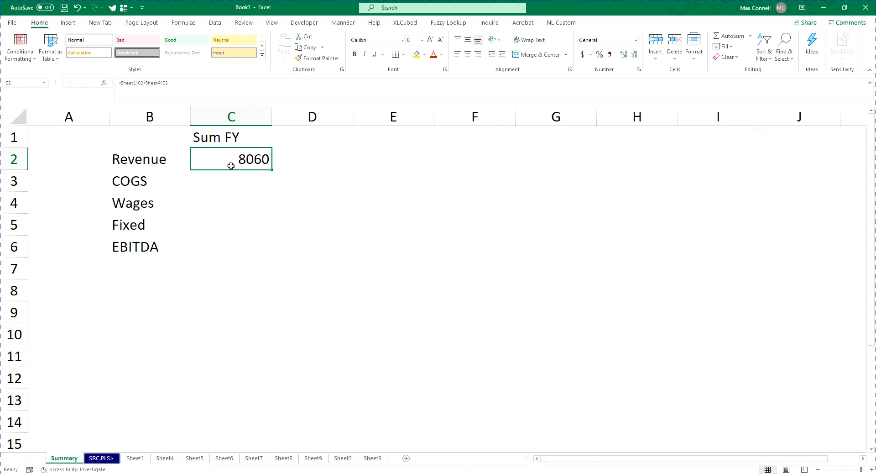
# Fill the C2 formula down through the EBITDA row and clear the surplus formula in C7
pyautogui.moveTo(272, 169); pyautogui.dragTo(260, 270)
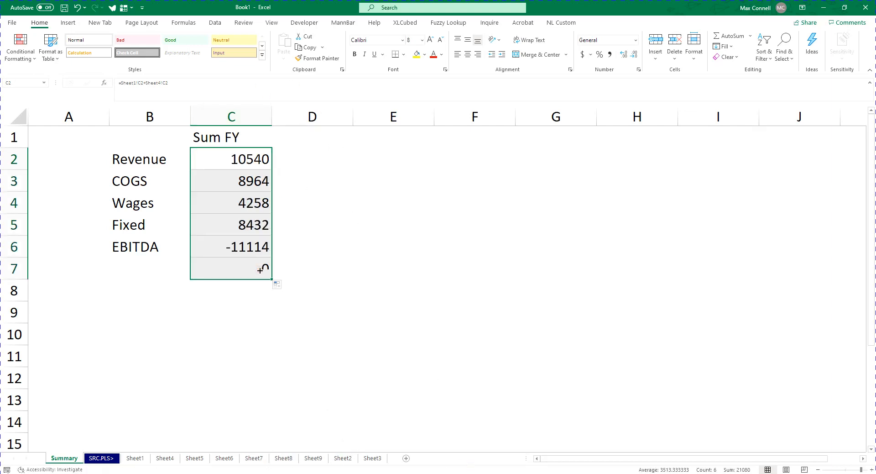
pyautogui.click(260, 270)
pyautogui.press('Delete')
pyautogui.press('Up')
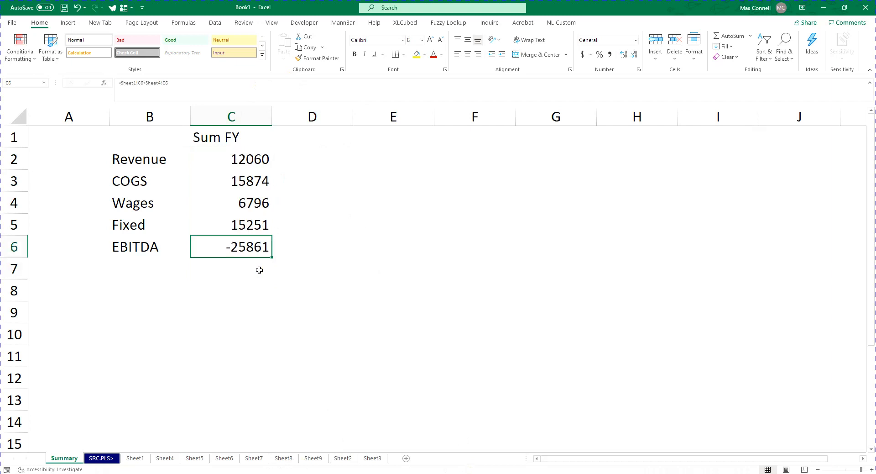
# Give the EBITDA row B6:C6 a thin top border and a heavier bottom border
pyautogui.press('Left')
pyautogui.hotkey('shift', 'Right')
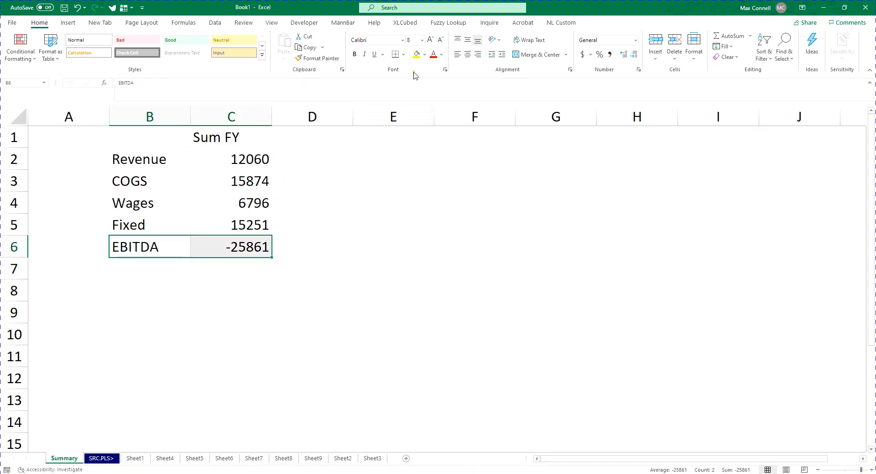
pyautogui.click(404, 54)
pyautogui.click(443, 223)
pyautogui.click(313, 238)
# Clear the Revenue, COGS, Wages and Fixed formulas in C2:C5, keeping the EBITDA formula
pyautogui.click(232, 156)
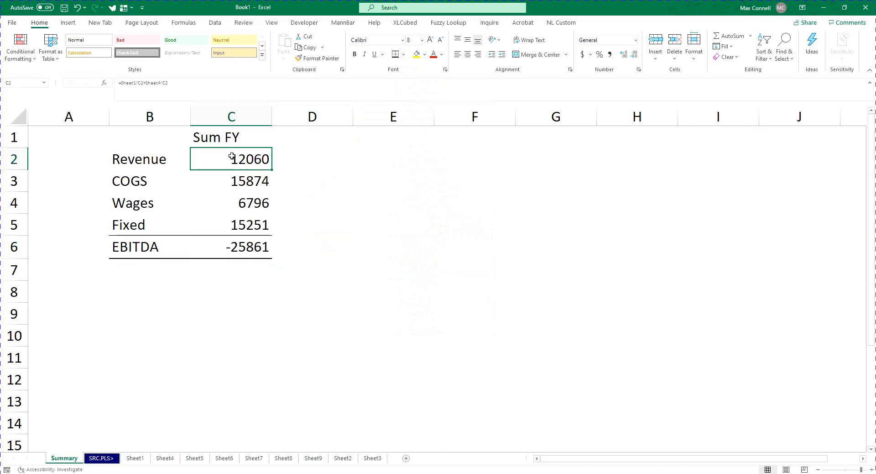
pyautogui.hotkey('shift', 'Down')
pyautogui.hotkey('shift', 'Down')
pyautogui.hotkey('shift', 'Down')
pyautogui.press('Delete')
pyautogui.press('Right')
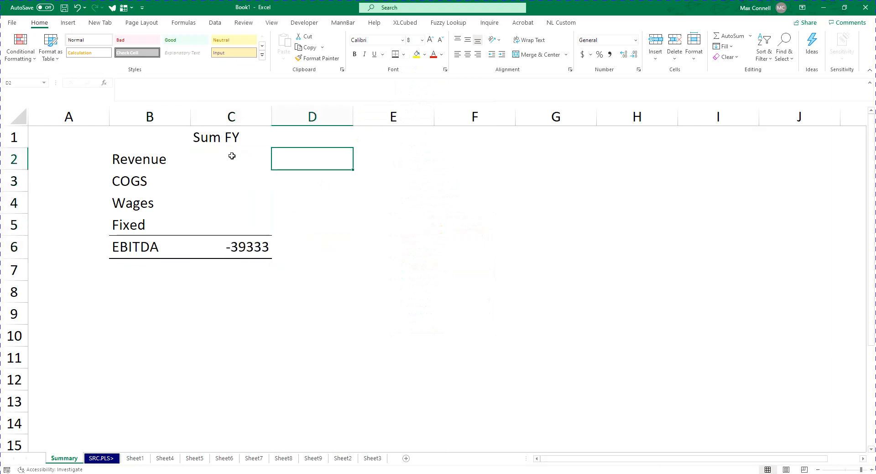
# Enter a 3D reference to C2 across all sheets from Sheet1 to Sheet3 in Summary C2 (=Sheet1:Sheet3!C2)
pyautogui.click(232, 156)
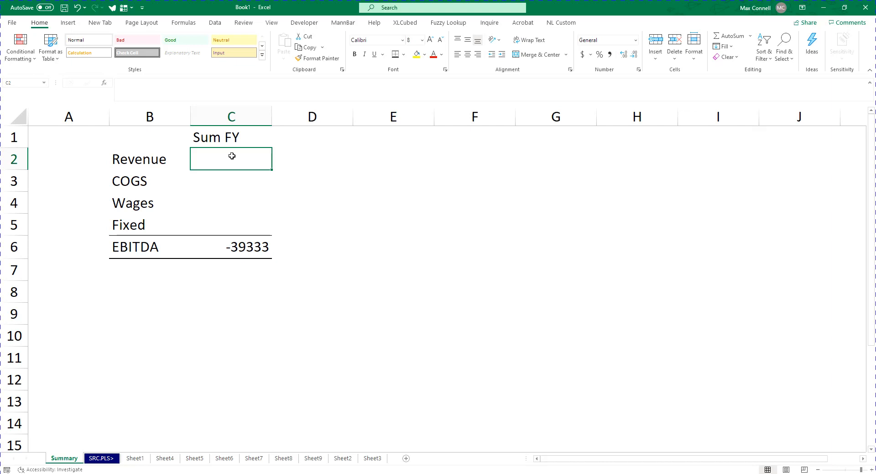
pyautogui.write('=')
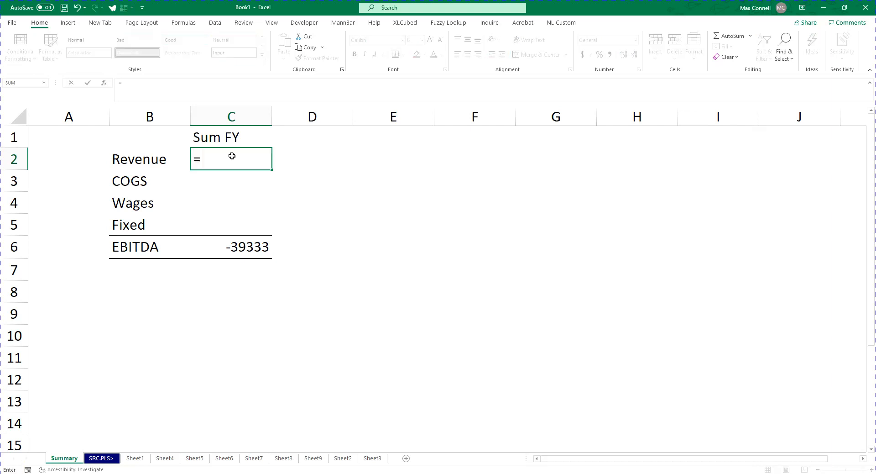
pyautogui.click(135, 458)
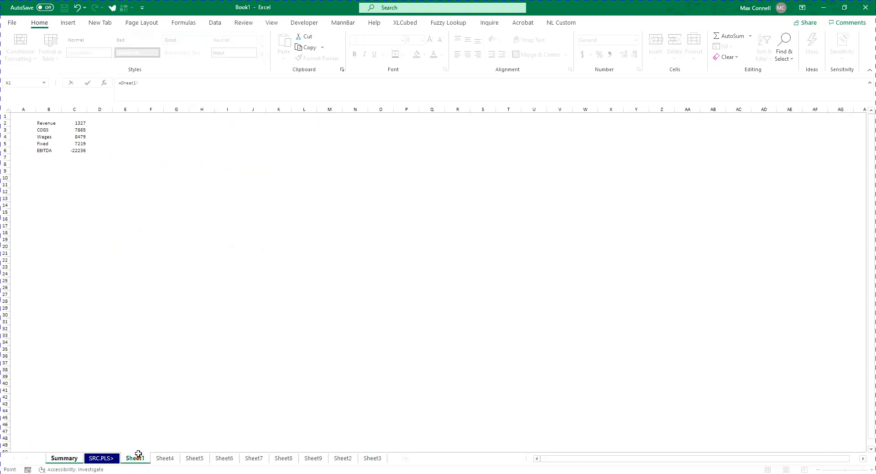
pyautogui.click(82, 123)
pyautogui.keyDown('shift'); pyautogui.click(368, 459); pyautogui.keyUp('shift')
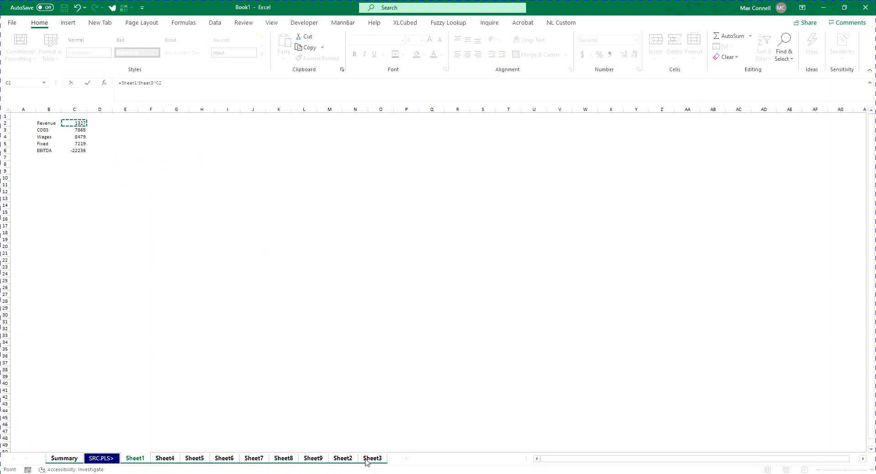
pyautogui.press('Return')
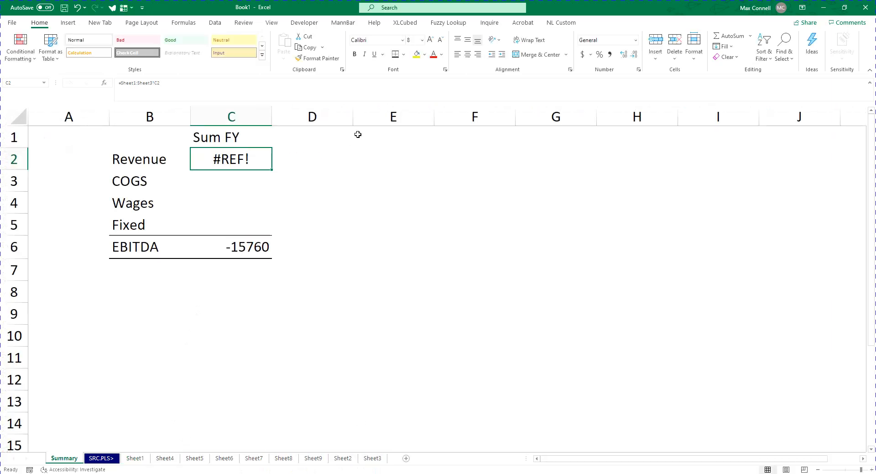
# Wrap the 3D reference in C2 in a SUM function and enter it as an array formula, =SUM(Sheet1:Sheet3!C2)
pyautogui.click(151, 93)
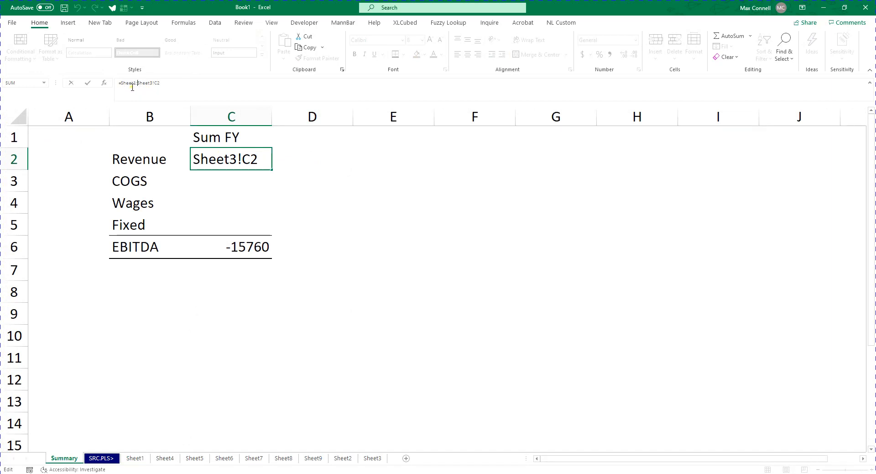
pyautogui.click(163, 85)
pyautogui.click(120, 84)
pyautogui.write('sum')
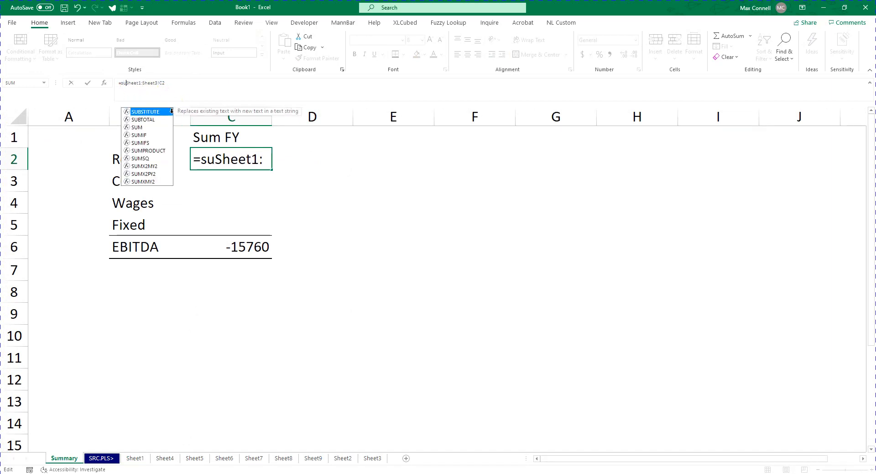
pyautogui.write('(')
pyautogui.click(203, 87)
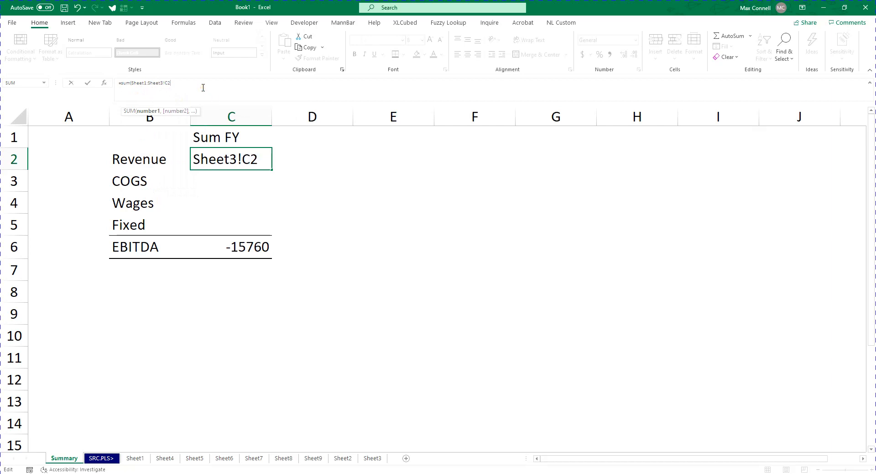
pyautogui.write(')')
pyautogui.hotkey('ctrl', 'shift', 'Return')
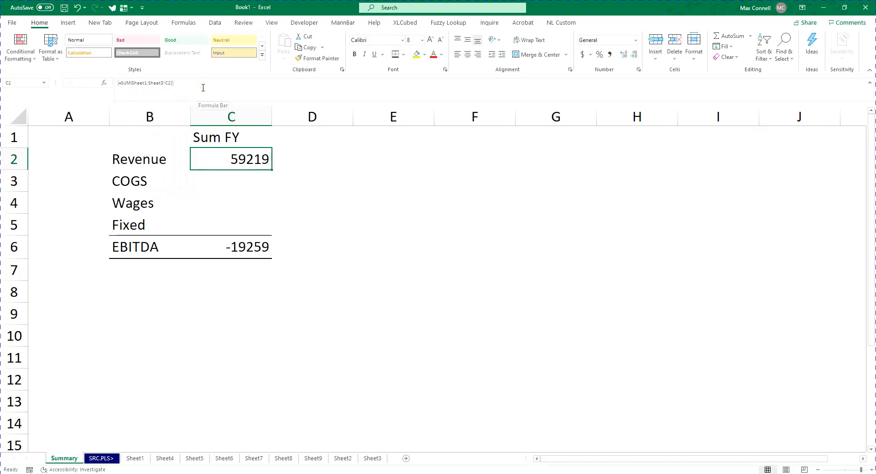
# Re-enter =SUM(Sheet1:Sheet3!C2) in C2 as a regular formula instead of an array formula
pyautogui.click(181, 87)
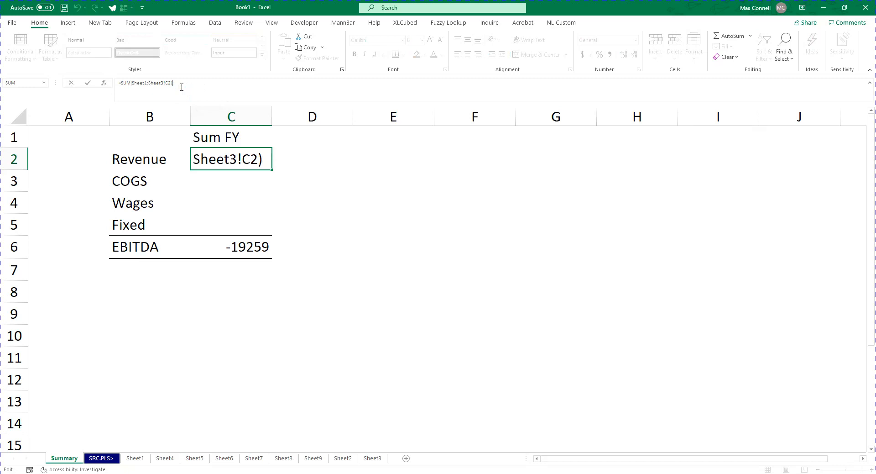
pyautogui.moveTo(379, 215); pyautogui.dragTo(228, 137)
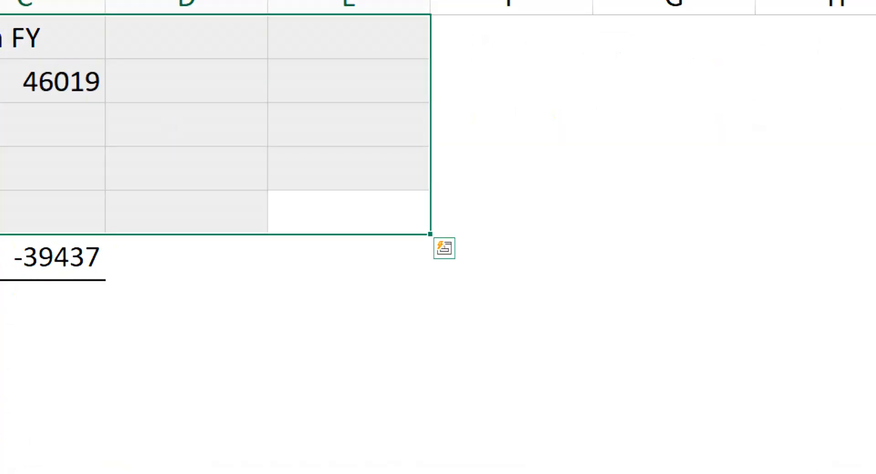
pyautogui.click(19, 80)
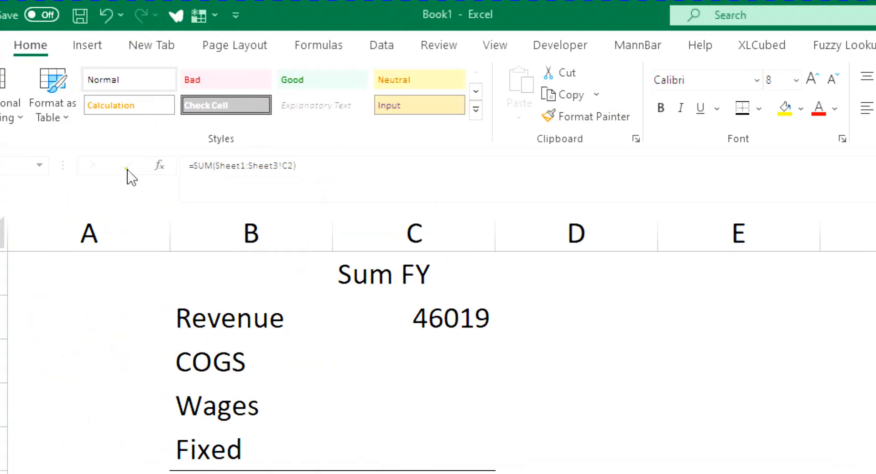
# Re-enter the 3D SUM formula in Summary C2 as an array formula, {=SUM(Sheet1:Sheet3!C2)}
pyautogui.click(355, 174)
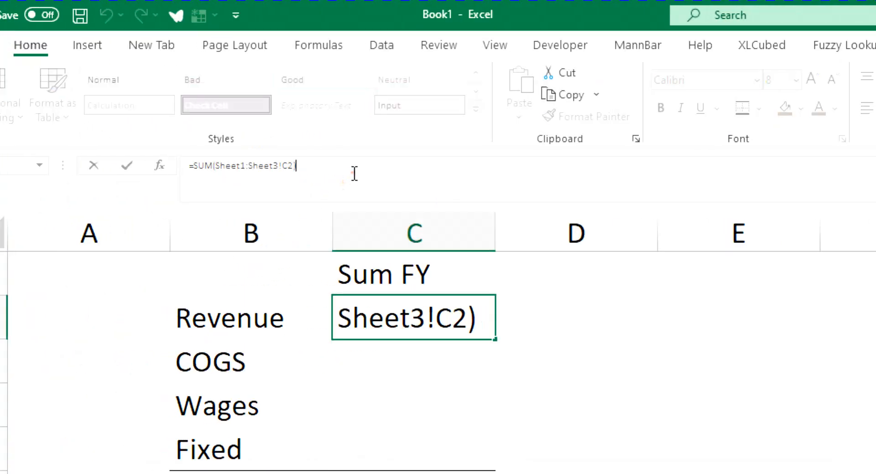
pyautogui.press('Escape')
pyautogui.click(347, 182)
pyautogui.hotkey('ctrl', 'shift', 'Return')
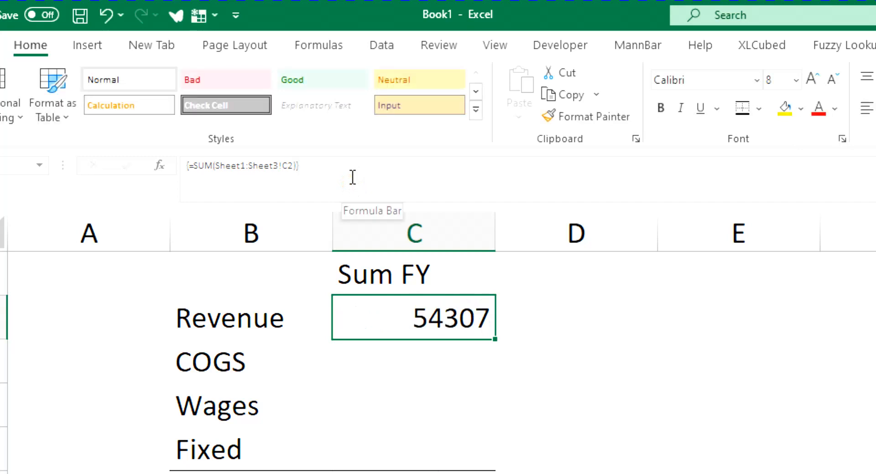
# Turn the array formula in C2 back into a regular SUM formula and examine its Sheet1:Sheet3 range
pyautogui.click(315, 174)
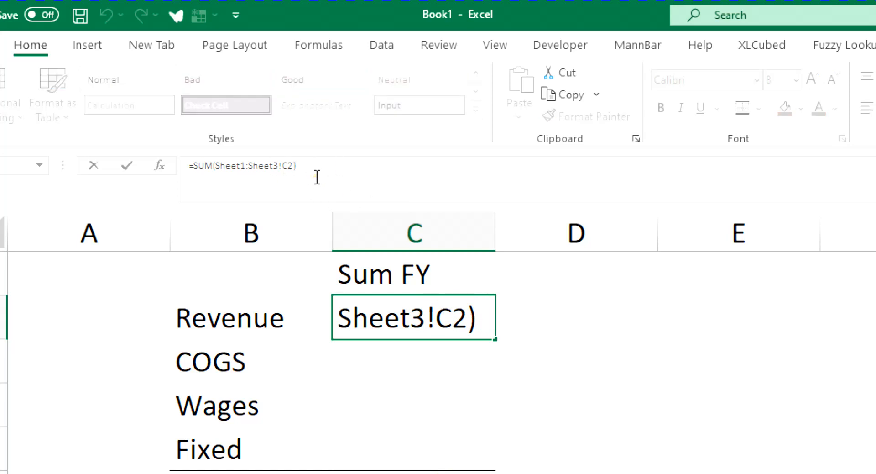
pyautogui.hotkey('ctrl', 'Return')
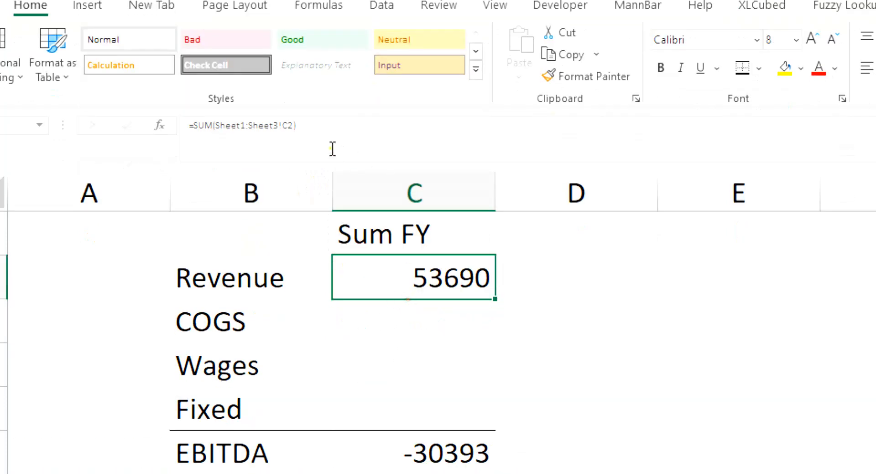
pyautogui.click(332, 148)
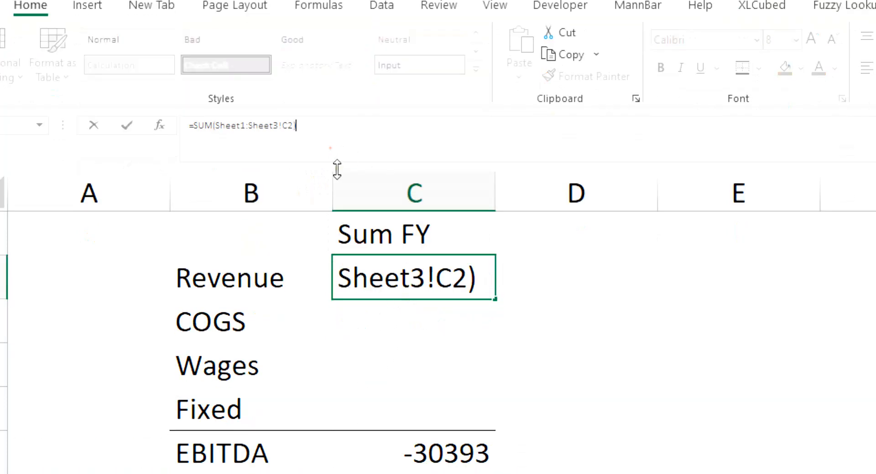
pyautogui.hotkey('ctrl', 'Return')
pyautogui.click(333, 131)
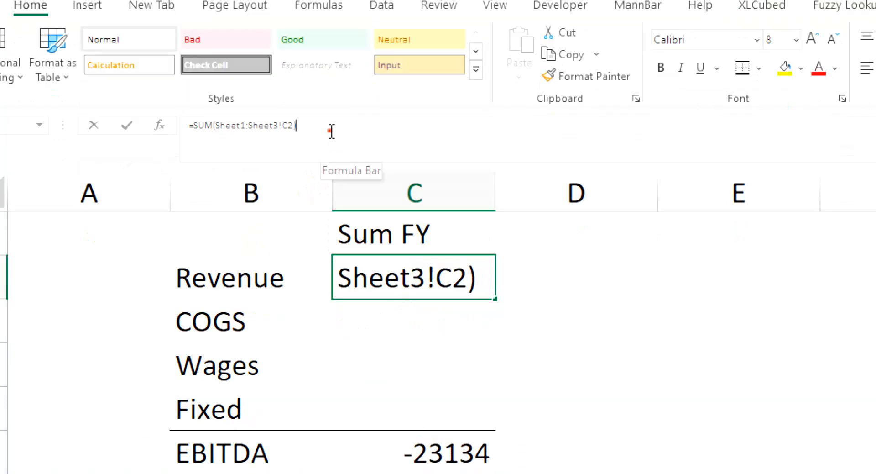
pyautogui.click(489, 297)
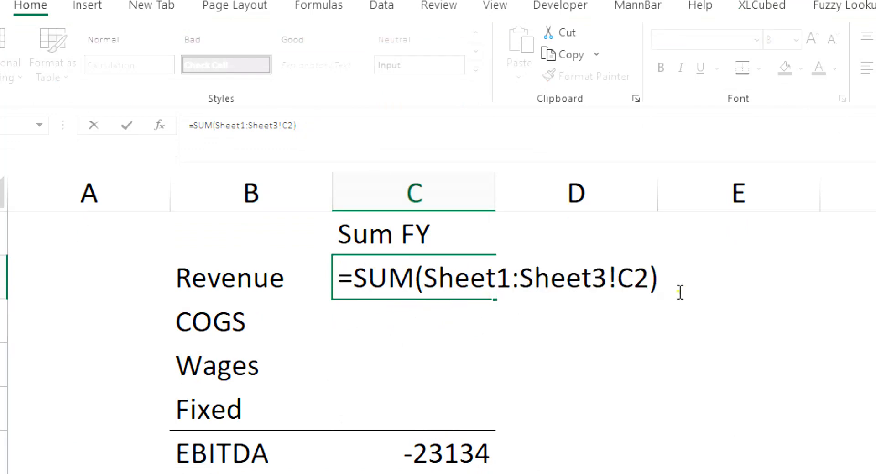
pyautogui.click(513, 280)
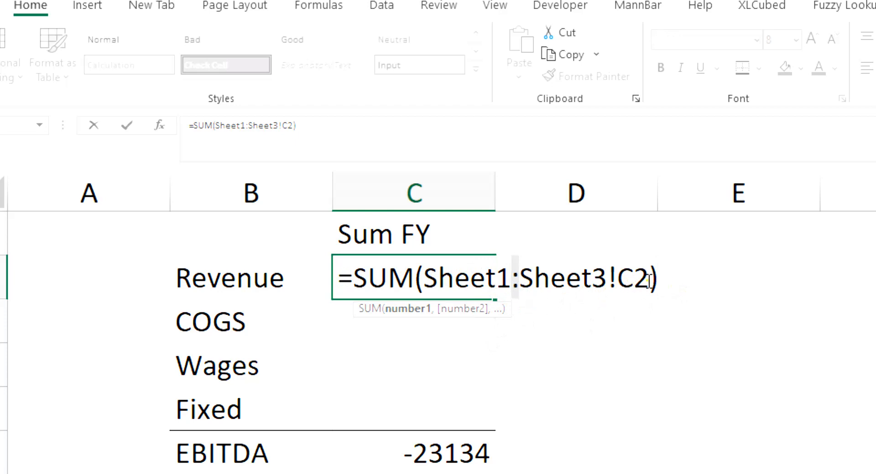
pyautogui.hotkey('ctrl', 'Return')
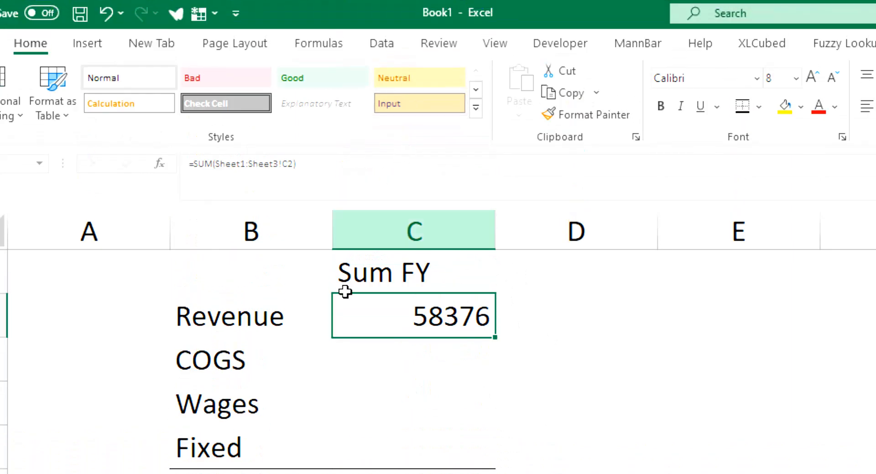
# Clear Summary C2 and rebuild =SUM(Sheet1:Sheet3!C2) by picking C2 on Sheet1 and extending the reference through Sheet3
pyautogui.press('Delete')
pyautogui.write('=')
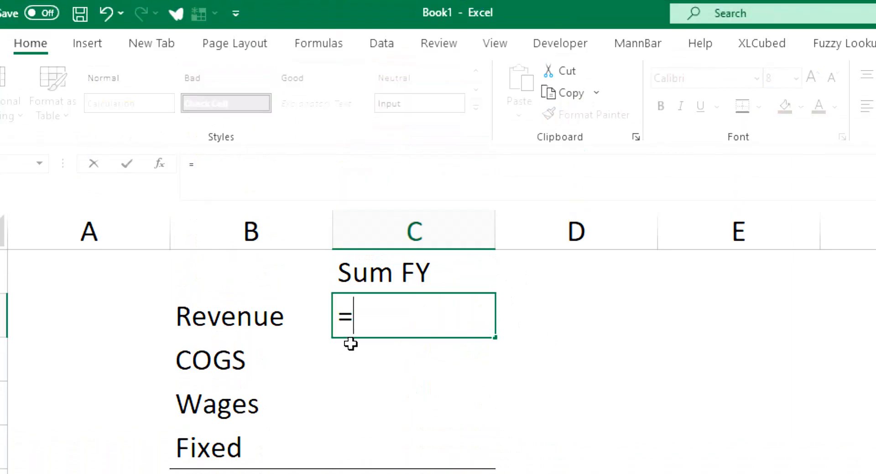
pyautogui.write('sum')
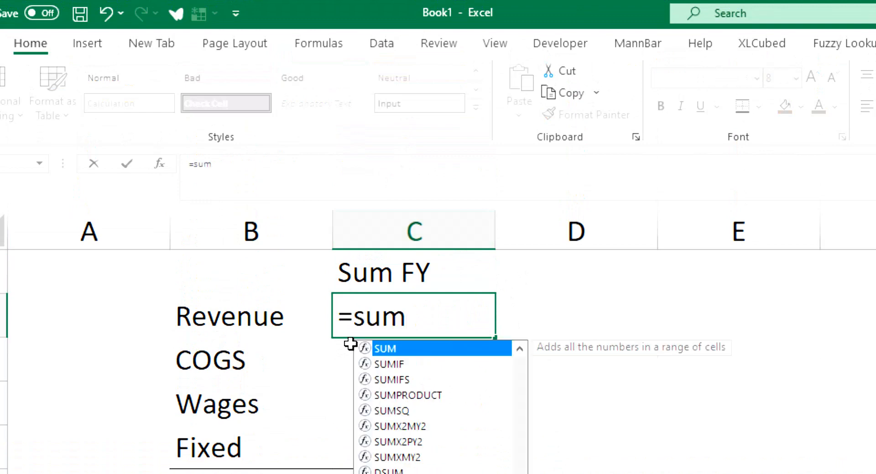
pyautogui.write('(')
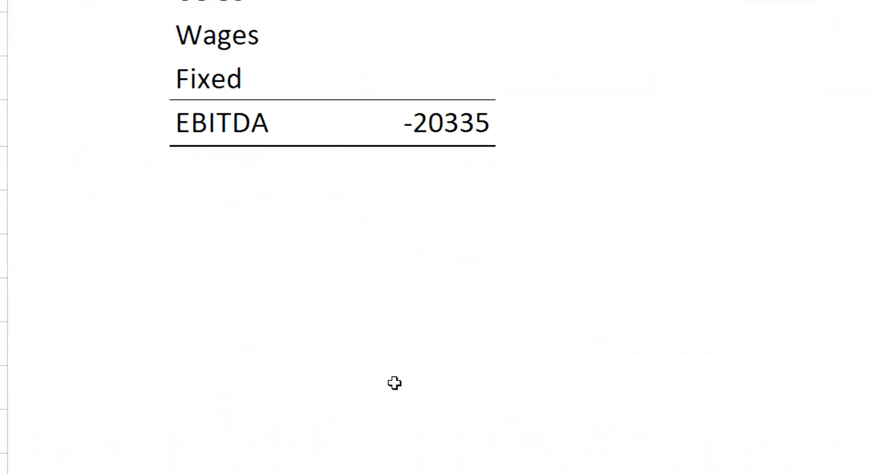
pyautogui.click(240, 399)
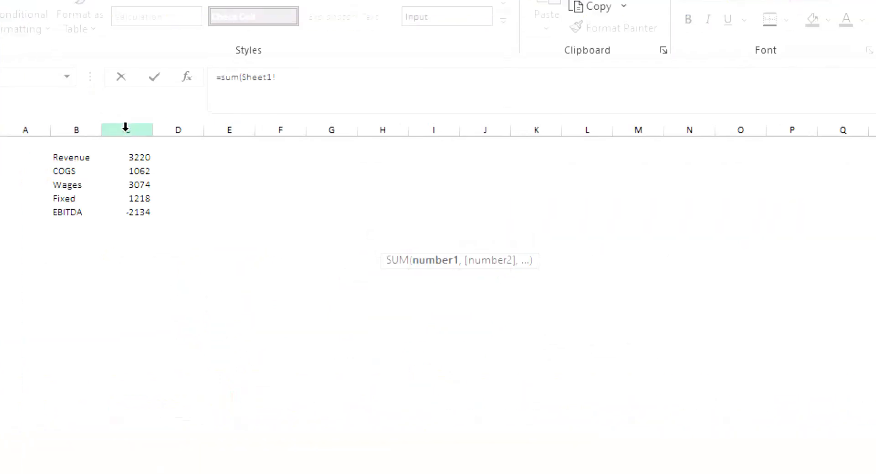
pyautogui.click(141, 156)
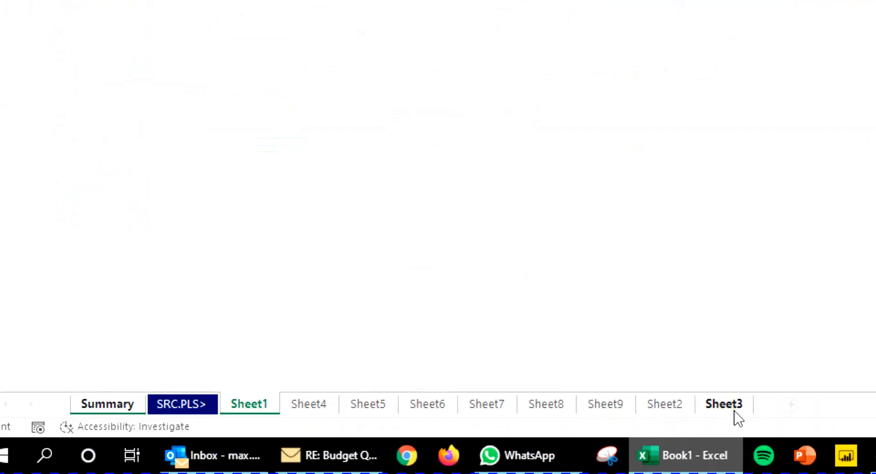
pyautogui.keyDown('shift'); pyautogui.click(735, 410); pyautogui.keyUp('shift')
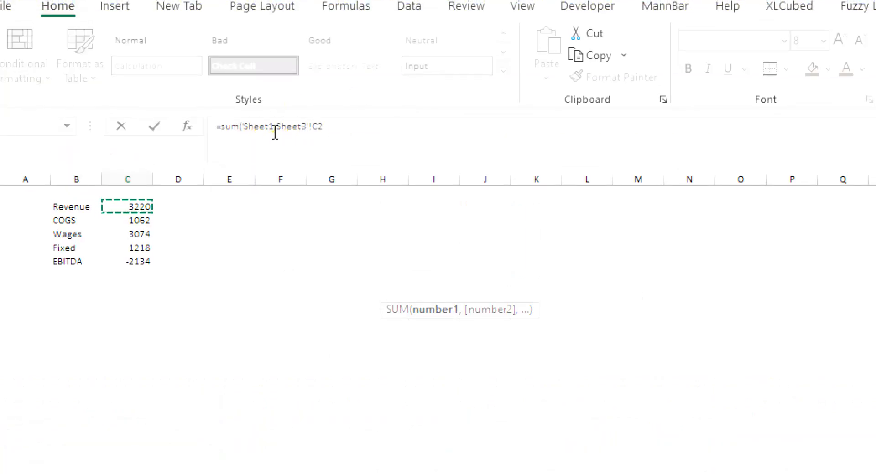
pyautogui.click(361, 137)
pyautogui.write(')')
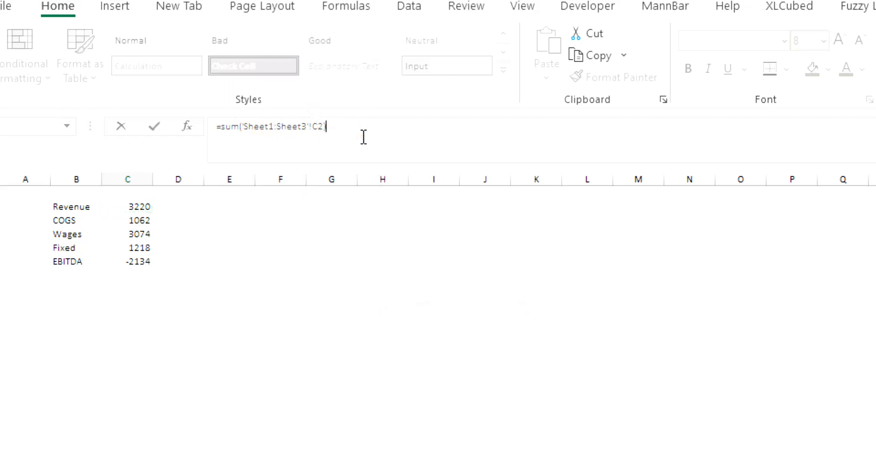
pyautogui.press('Return')
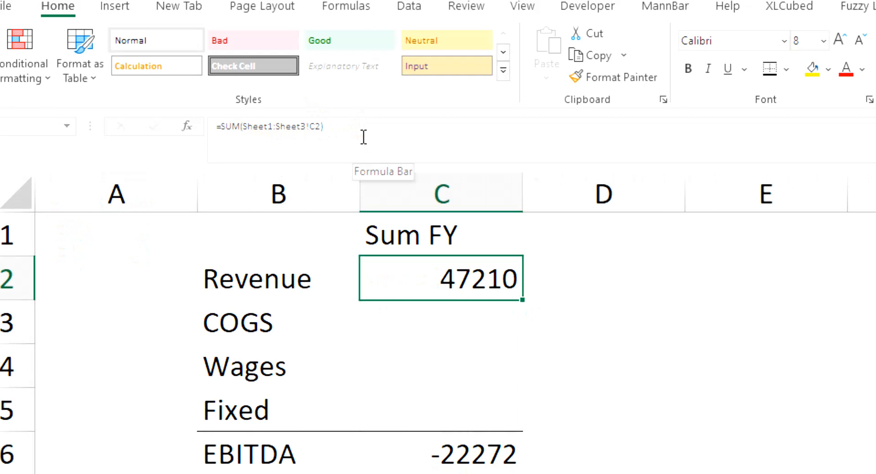
# Convert the rebuilt SUM formula in Summary C2 to an array formula, {=SUM(Sheet1:Sheet3!C2)}
pyautogui.click(363, 138)
pyautogui.press('Escape')
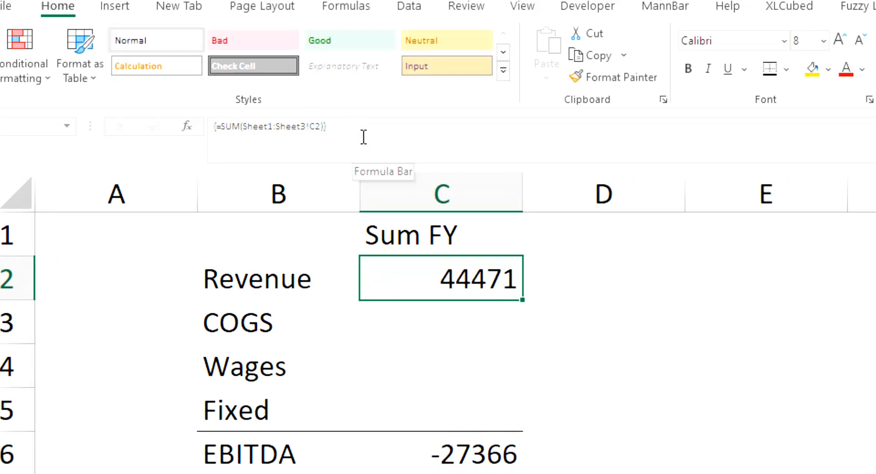
pyautogui.click(493, 379)
pyautogui.click(486, 297)
pyautogui.click(442, 269)
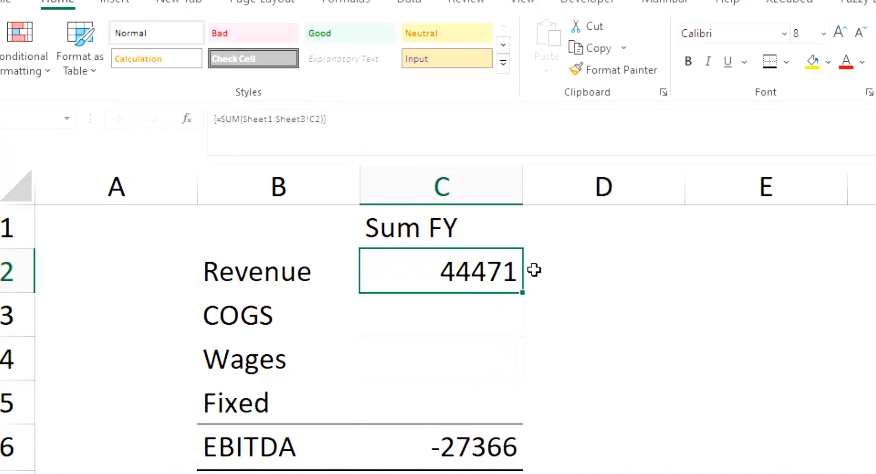
# Examine the RANDBETWEEN formula behind Revenue in C2 of Sheet1 and recalculate it by re-entering it
pyautogui.click(269, 397)
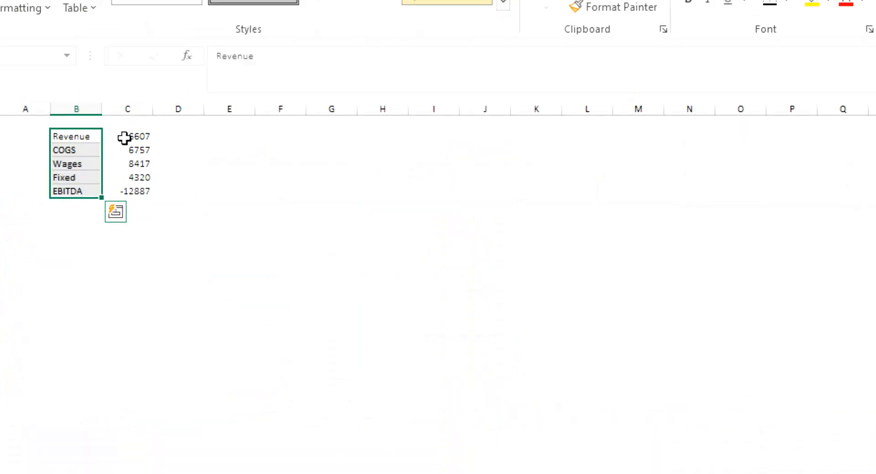
pyautogui.click(122, 136)
pyautogui.click(365, 90)
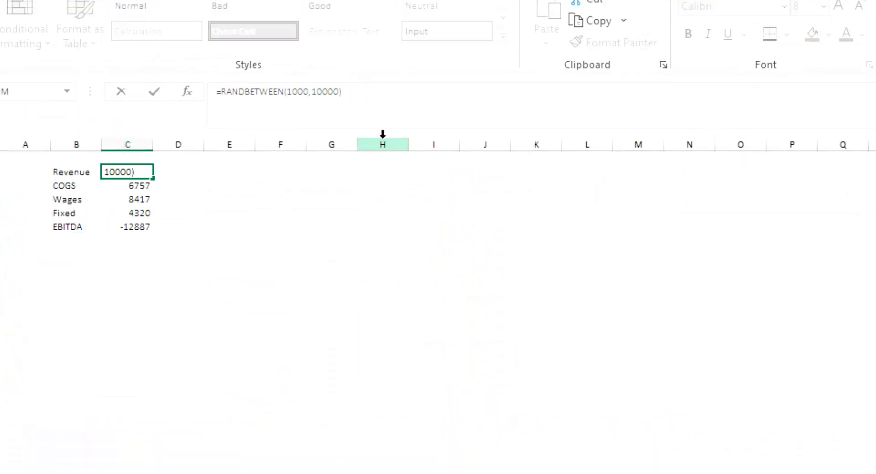
pyautogui.hotkey('ctrl', 'Return')
pyautogui.click(399, 106)
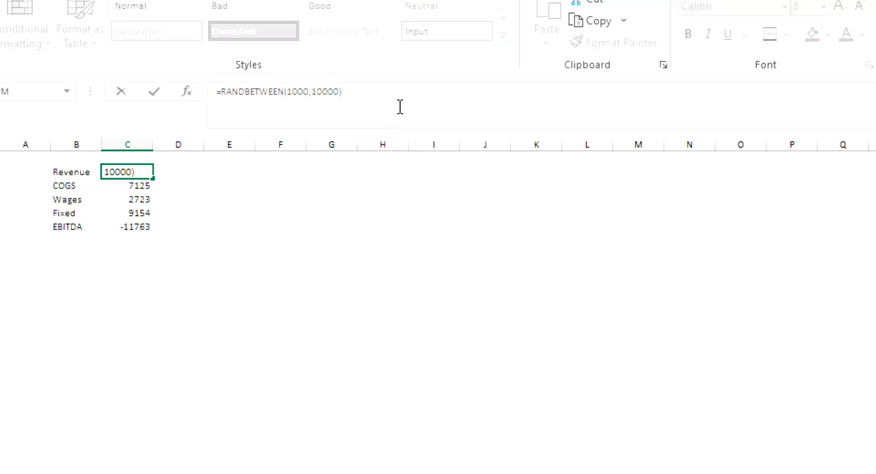
pyautogui.hotkey('ctrl', 'Return')
# Fill the Revenue array formula in Summary C2 down through the COGS, Wages and Fixed rows to C5
pyautogui.click(116, 405)
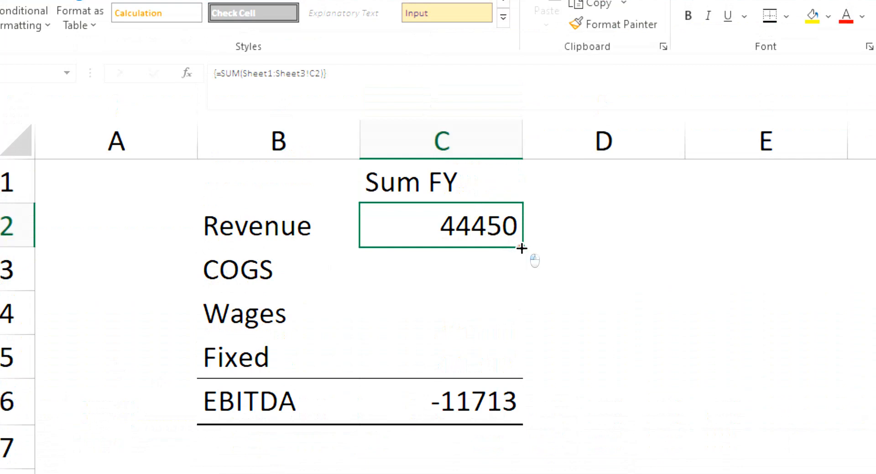
pyautogui.moveTo(522, 248); pyautogui.dragTo(530, 372)
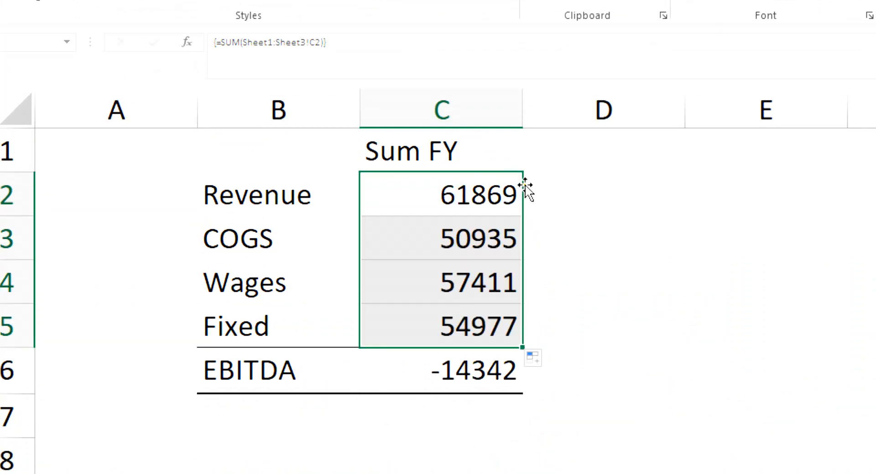
pyautogui.click(614, 365)
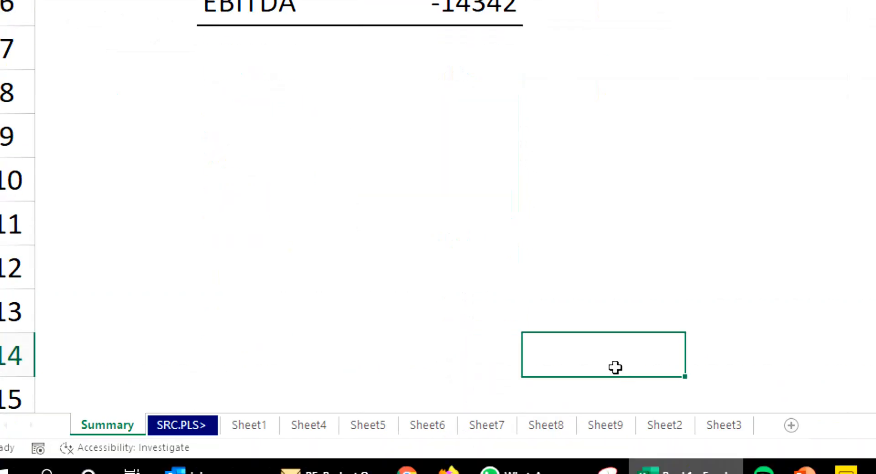
pyautogui.click(631, 167)
# Add a new worksheet, place it after Sheet3 and rename it <End3D
pyautogui.click(791, 425)
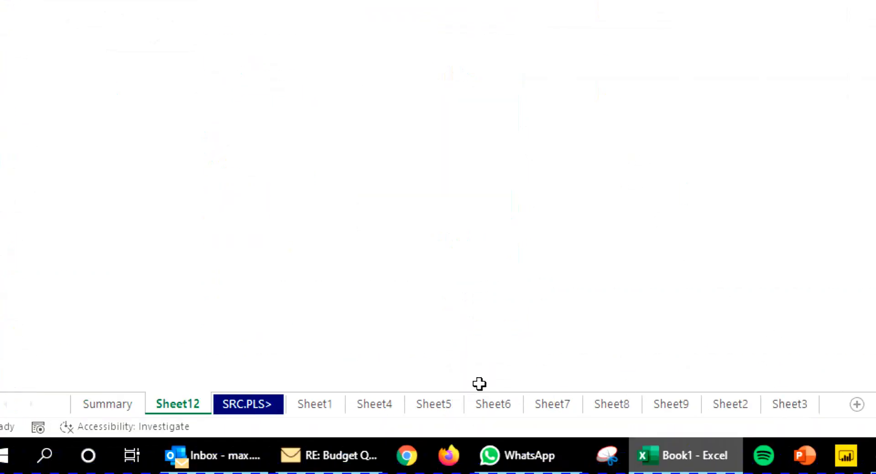
pyautogui.moveTo(186, 403); pyautogui.dragTo(844, 413)
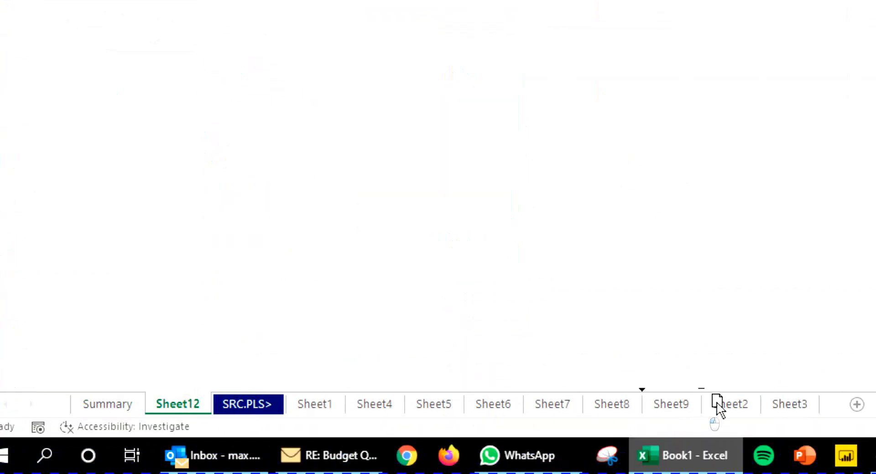
pyautogui.moveTo(787, 413); pyautogui.dragTo(788, 410)
pyautogui.doubleClick(740, 404)
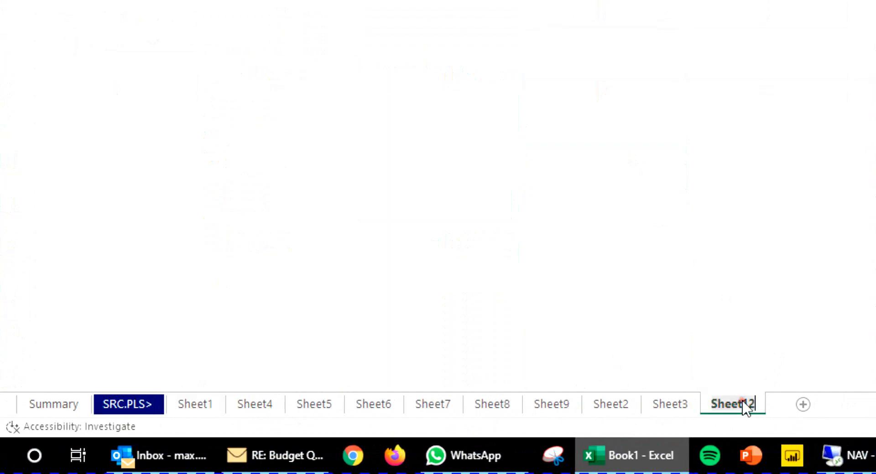
pyautogui.write('End3D')
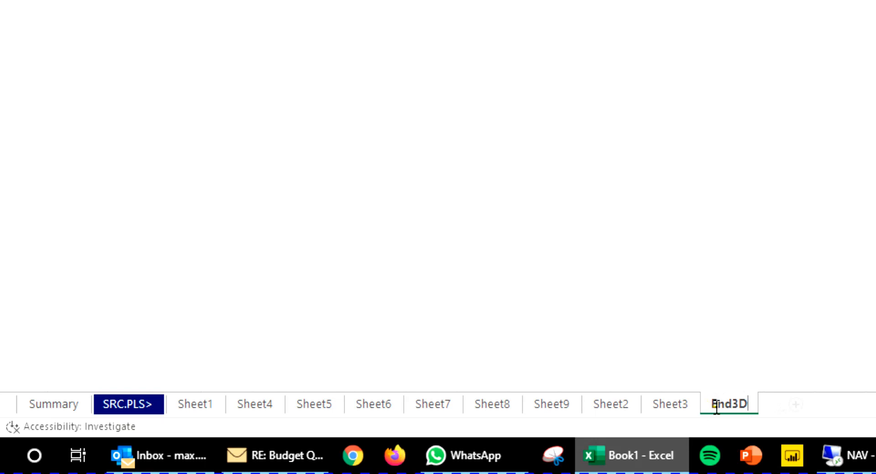
pyautogui.write('<')
pyautogui.press('Return')
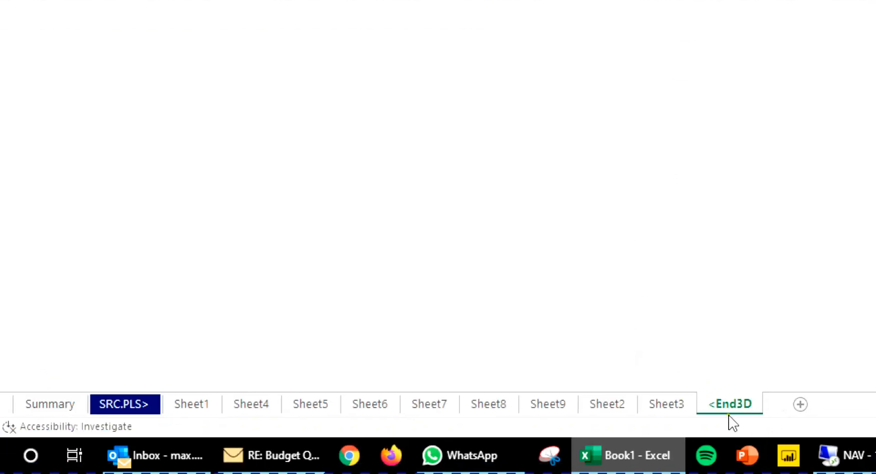
# Colour the <End3D sheet tab dark blue
pyautogui.rightClick(726, 406)
pyautogui.moveTo(823, 283)
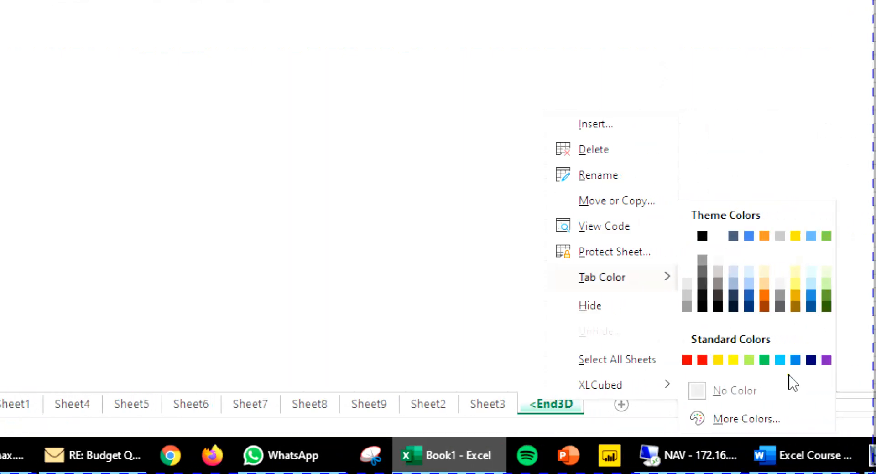
pyautogui.click(810, 360)
pyautogui.click(577, 338)
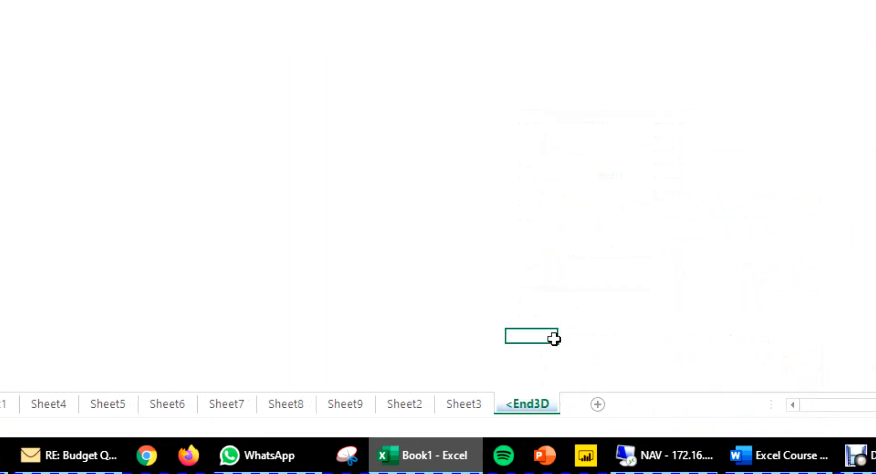
# Move the <End3D sheet between Sheet2 and Sheet3, and reopen it after viewing the Summary sheet
pyautogui.moveTo(528, 410); pyautogui.dragTo(447, 407)
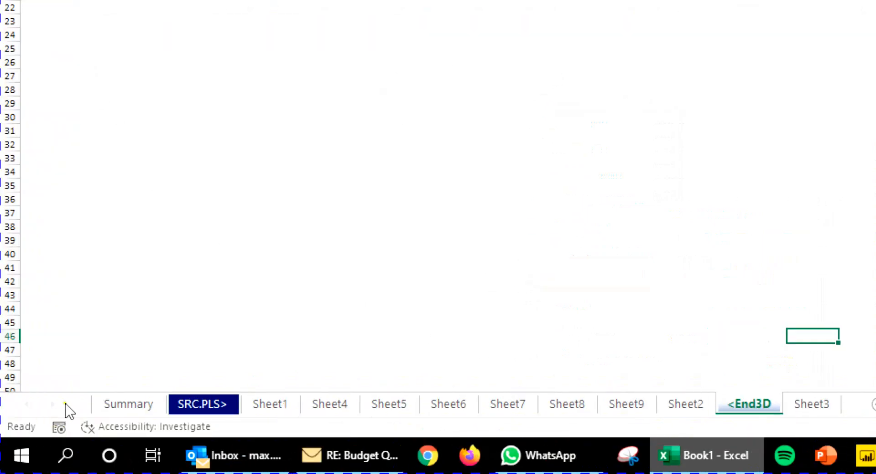
pyautogui.click(125, 402)
pyautogui.click(434, 117)
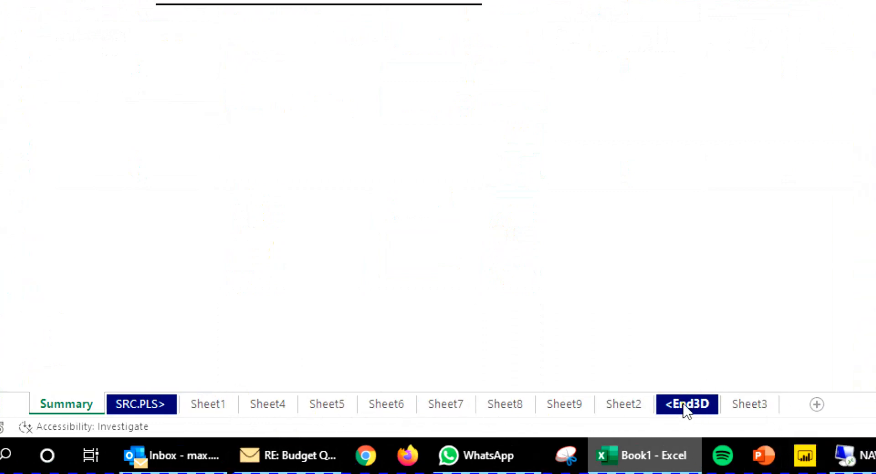
pyautogui.click(696, 405)
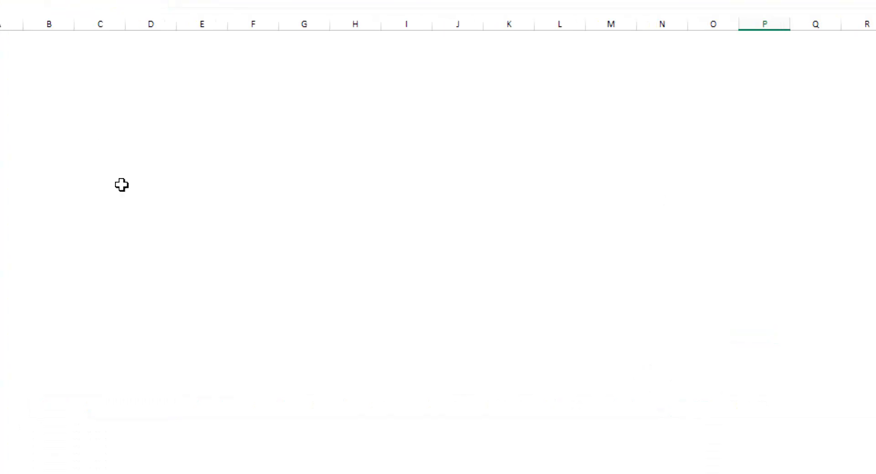
# Move Sheet3 back and forth across the <End3D marker, leaving it directly before <End3D, and open the Summary sheet
pyautogui.click(730, 412)
pyautogui.moveTo(744, 417); pyautogui.dragTo(634, 410)
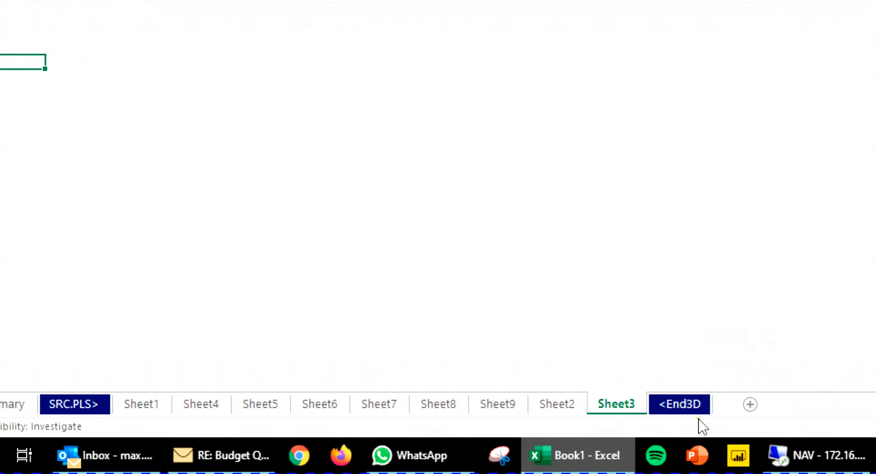
pyautogui.moveTo(630, 407); pyautogui.dragTo(875, 383)
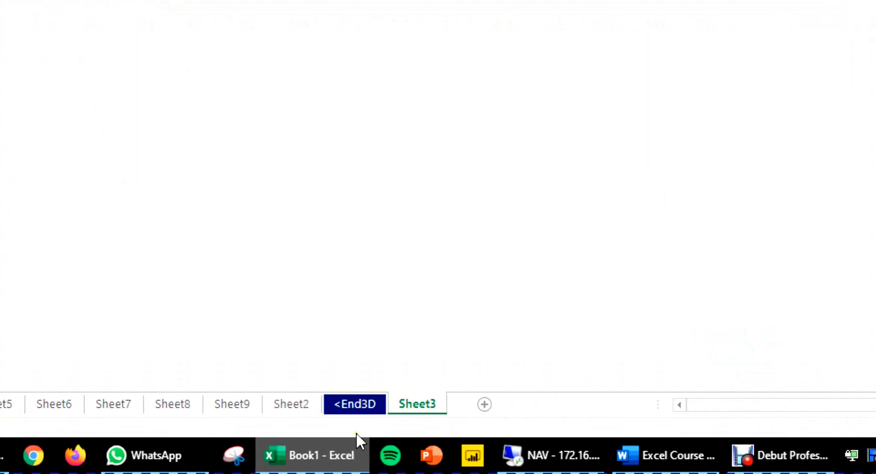
pyautogui.click(327, 405)
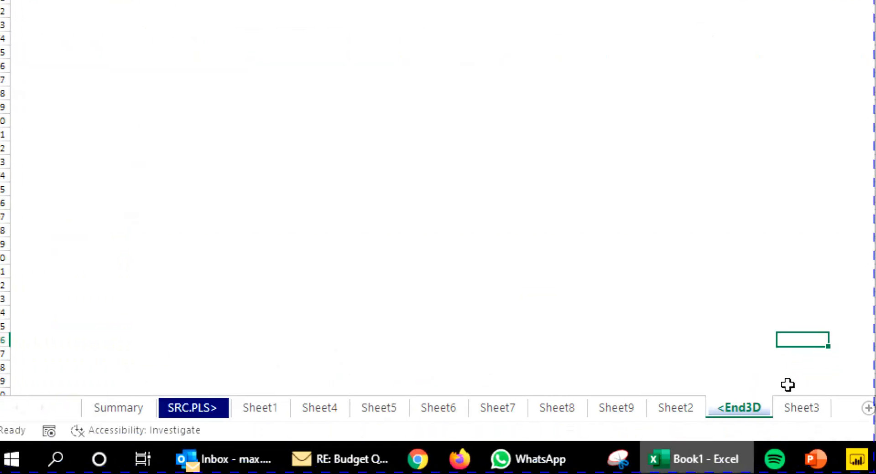
pyautogui.moveTo(788, 408); pyautogui.dragTo(727, 411)
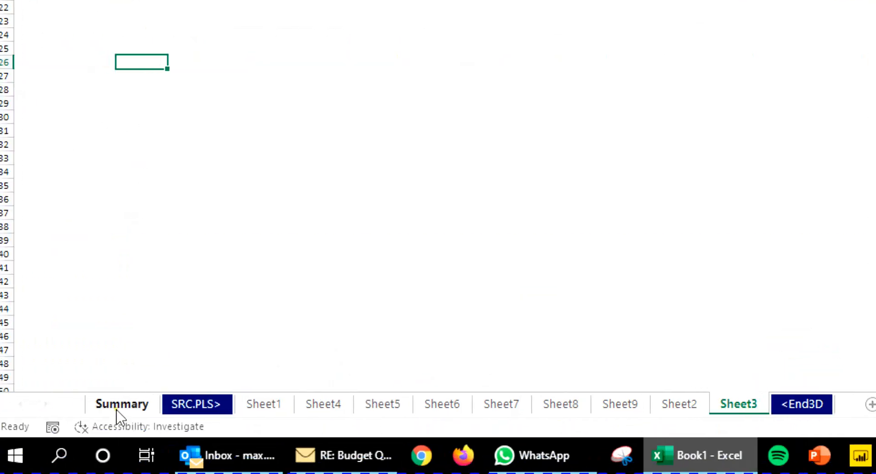
pyautogui.click(98, 408)
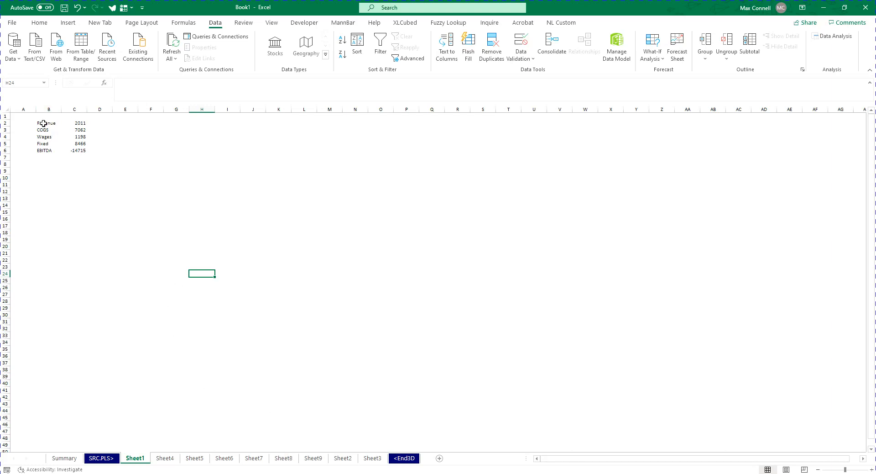
# Examine the row labels on Sheet1 and compare the profit and loss layout on each source sheet through Sheet3
pyautogui.moveTo(43, 123); pyautogui.dragTo(53, 147)
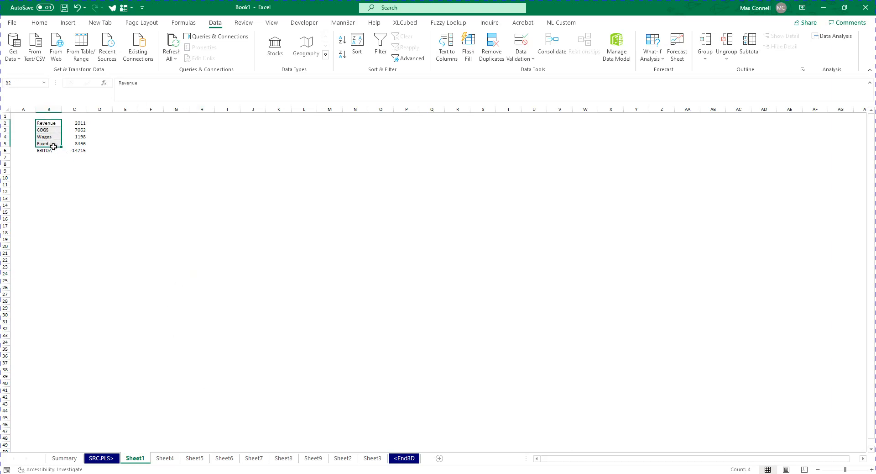
pyautogui.click(164, 459)
pyautogui.click(196, 461)
pyautogui.click(223, 460)
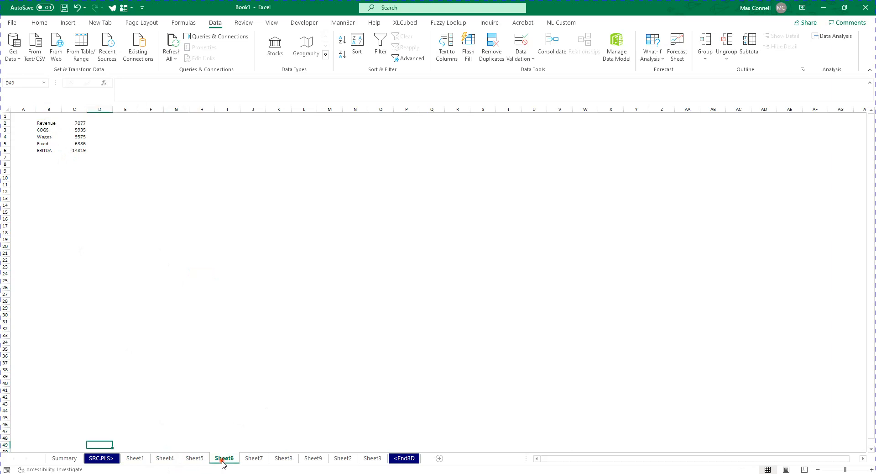
pyautogui.click(255, 456)
pyautogui.click(279, 458)
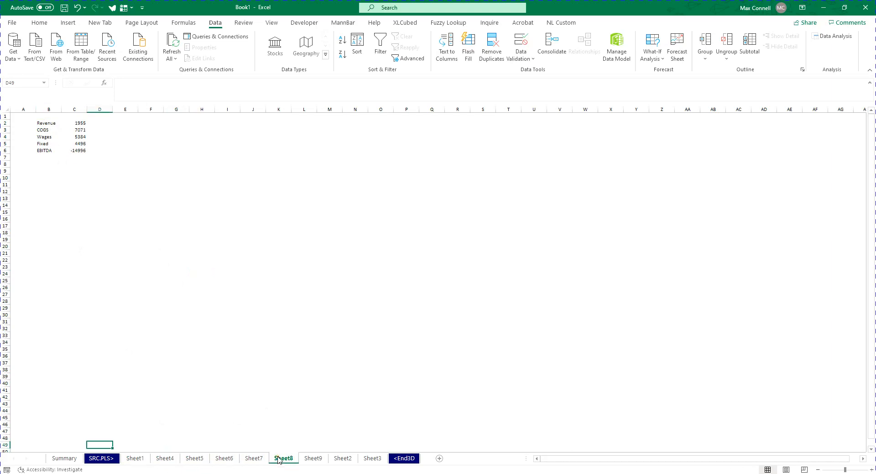
pyautogui.click(309, 460)
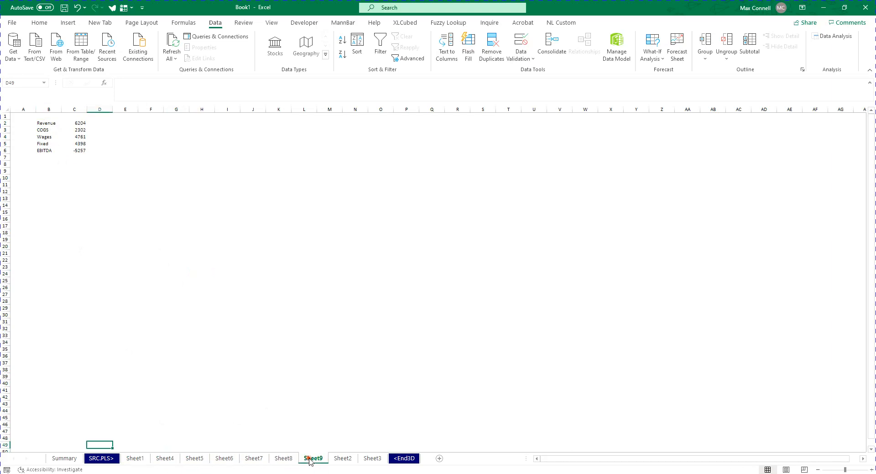
pyautogui.click(343, 460)
pyautogui.click(378, 461)
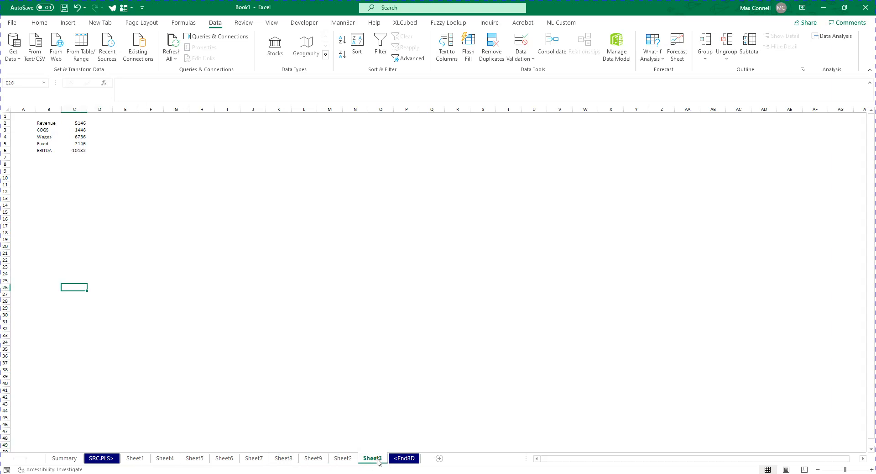
# Recheck that the source sheets share one table layout, ending with the Fixed row on Sheet1
pyautogui.click(343, 460)
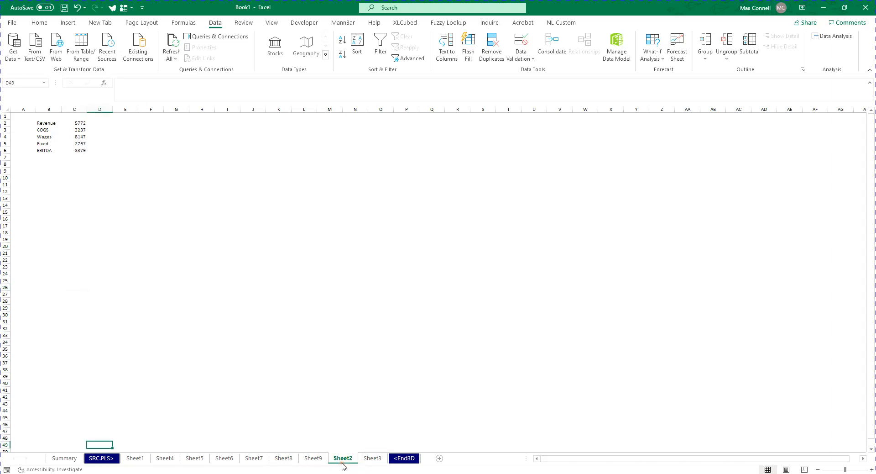
pyautogui.click(315, 460)
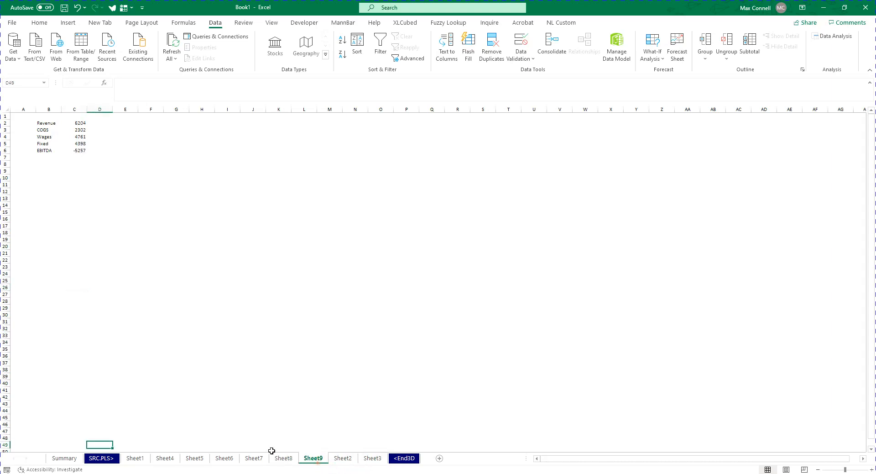
pyautogui.click(143, 460)
pyautogui.click(158, 460)
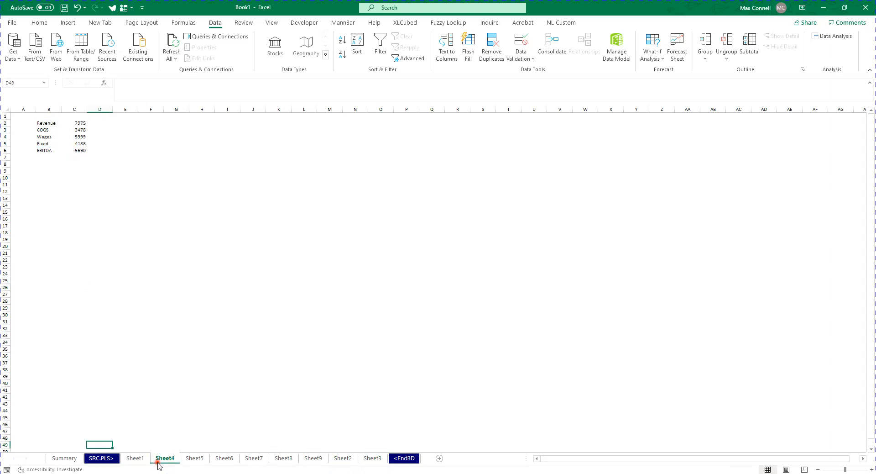
pyautogui.click(194, 460)
pyautogui.click(231, 460)
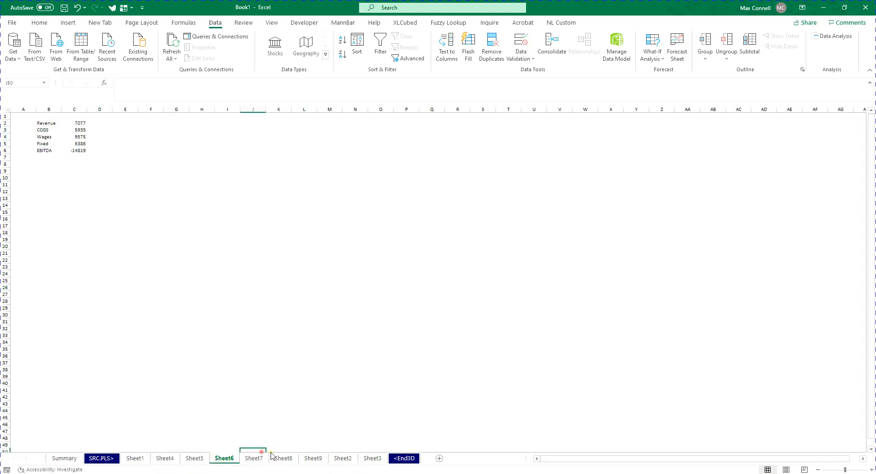
pyautogui.click(250, 460)
pyautogui.click(283, 460)
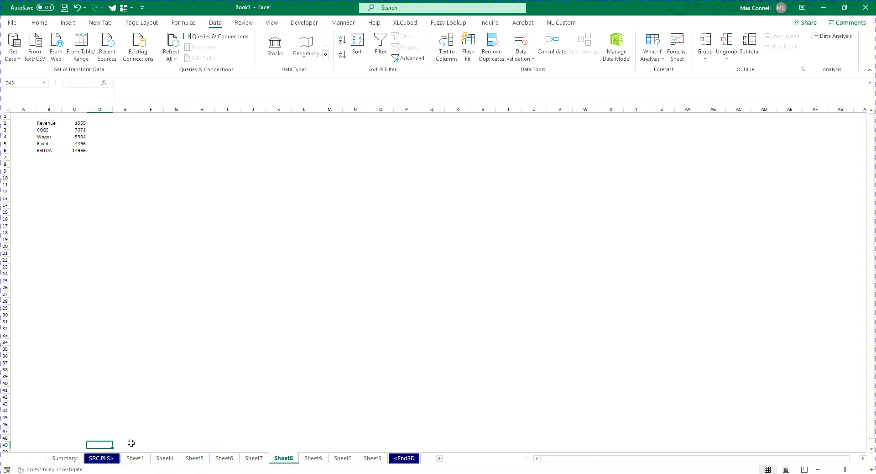
pyautogui.click(136, 460)
pyautogui.click(175, 413)
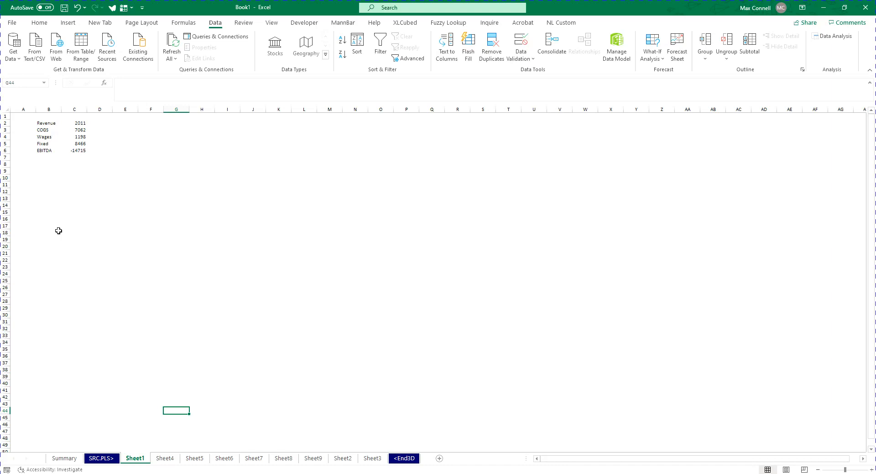
pyautogui.moveTo(40, 143); pyautogui.dragTo(94, 144)
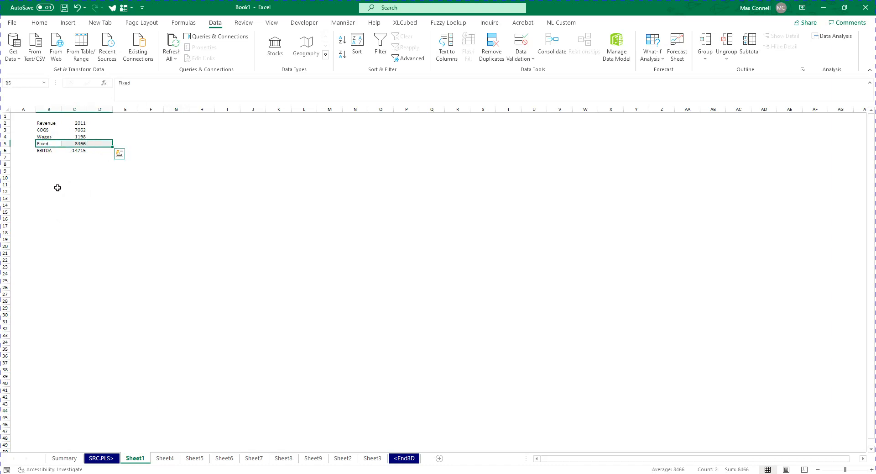
pyautogui.click(113, 333)
# Insert a blank row above the EBITDA row on Sheet4
pyautogui.click(163, 458)
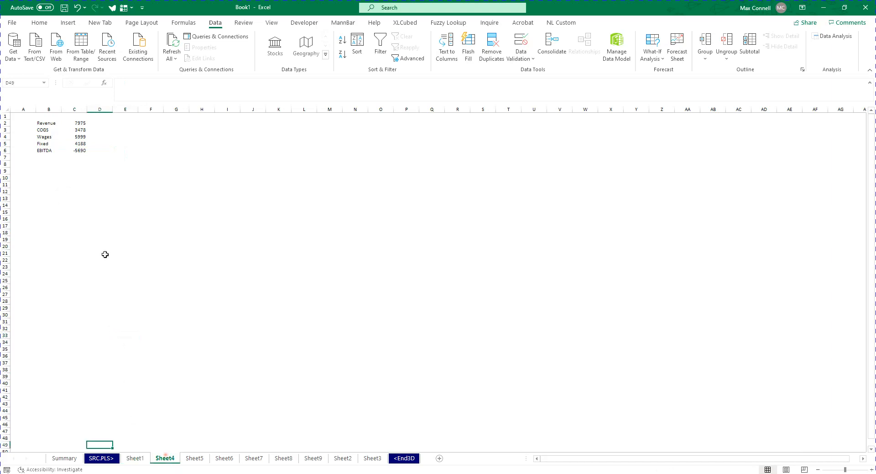
pyautogui.click(50, 143)
pyautogui.click(4, 151)
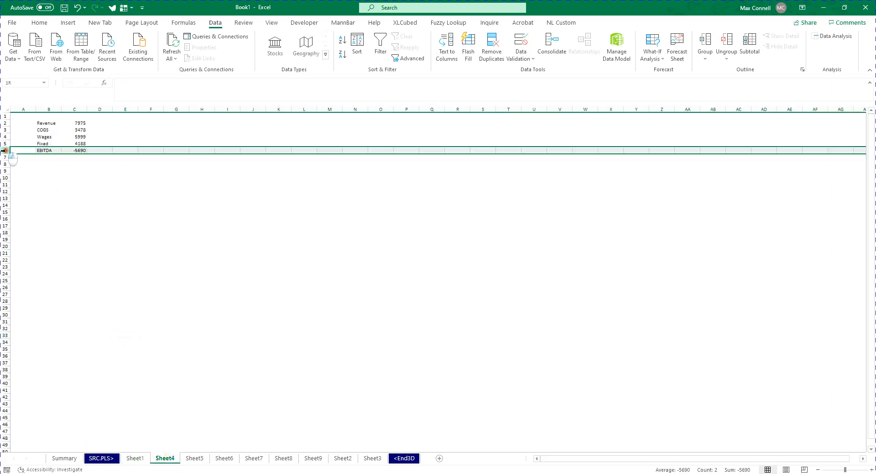
pyautogui.hotkey('ctrl', 'shift', '=')
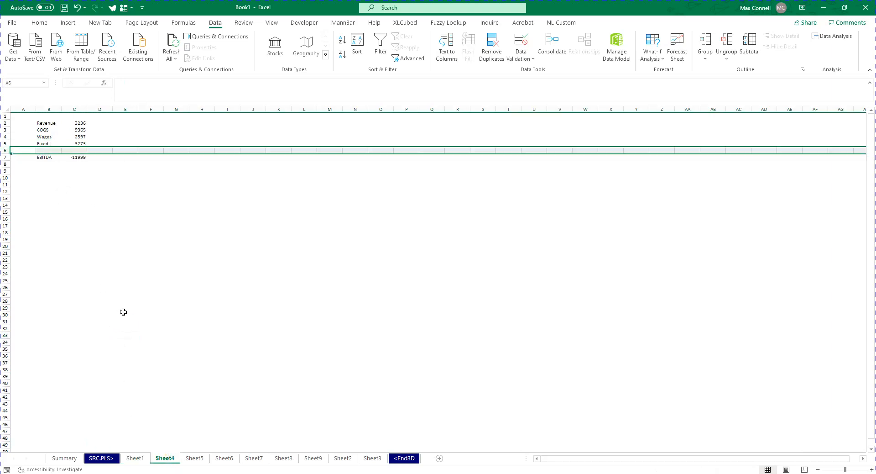
pyautogui.click(123, 312)
# Insert a blank row above the COGS row on Sheet6
pyautogui.click(224, 458)
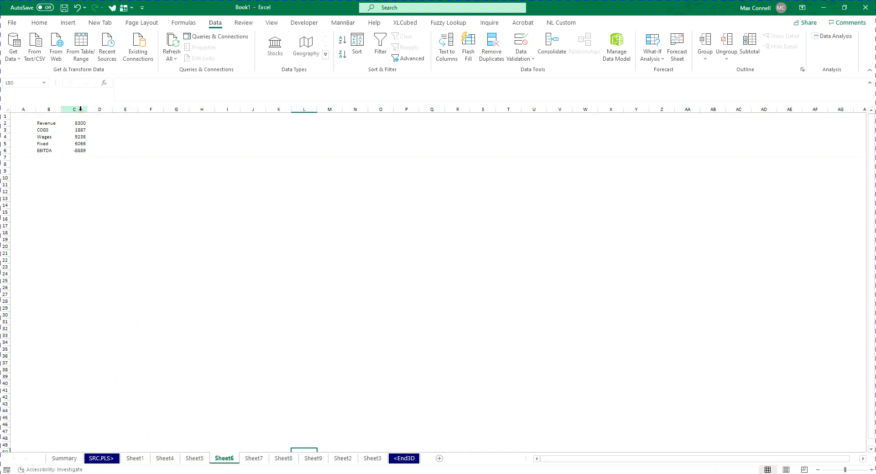
pyautogui.click(52, 129)
pyautogui.click(6, 130)
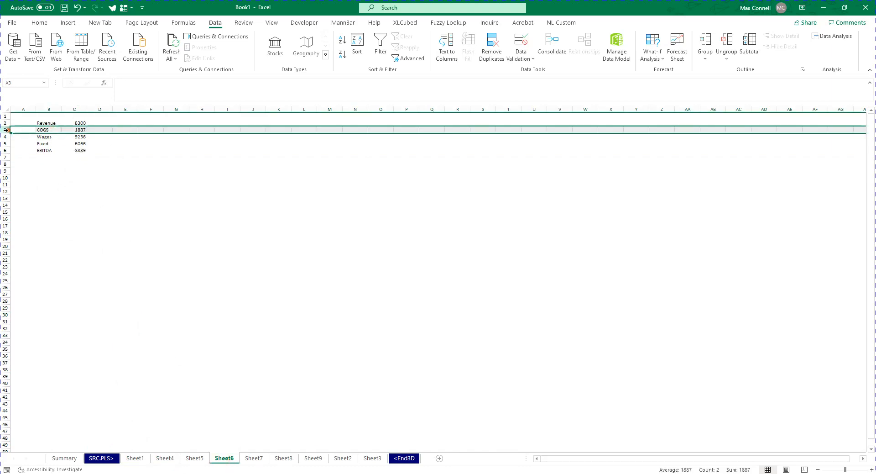
pyautogui.hotkey('ctrl', '+')
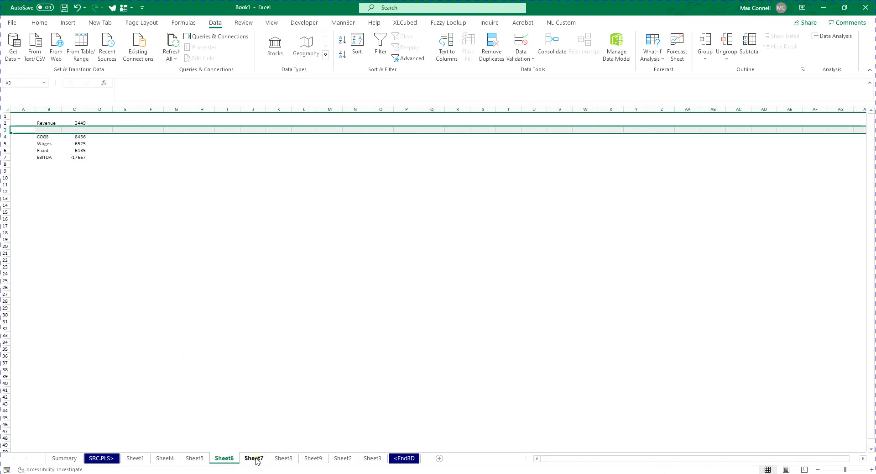
# Shift the profit and loss table on Sheet7 one column to the right so it occupies C2:D6
pyautogui.click(256, 458)
pyautogui.moveTo(50, 124); pyautogui.dragTo(94, 155)
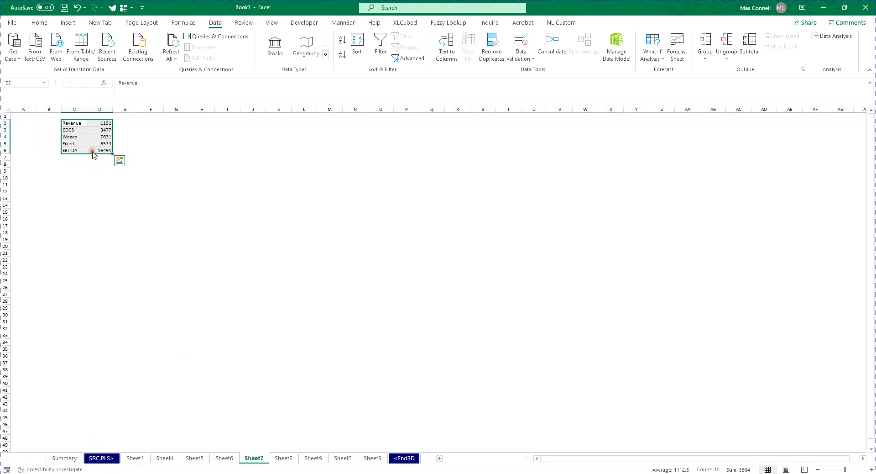
pyautogui.click(248, 340)
# Move the Wages, Fixed and EBITDA rows on Sheet8 down one row to B5:C7
pyautogui.click(292, 459)
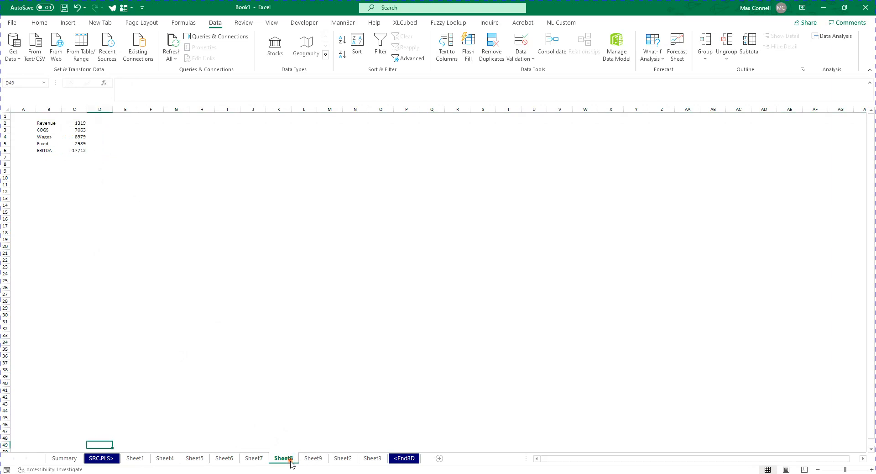
pyautogui.click(78, 134)
pyautogui.moveTo(55, 131); pyautogui.dragTo(76, 161)
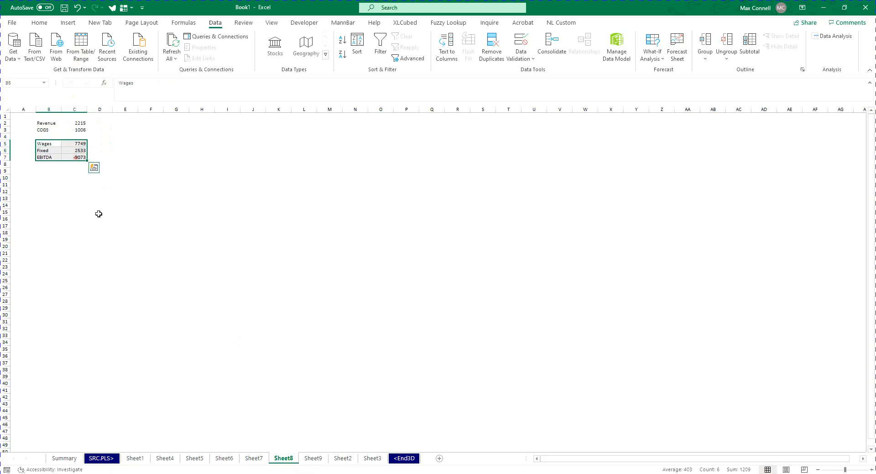
pyautogui.click(150, 253)
pyautogui.click(201, 431)
# Compare the table layouts on Sheet1, Sheet4 and Sheet5, checking Sheet4's Revenue and EBITDA formulas and cell C7 on Sheet5
pyautogui.click(136, 457)
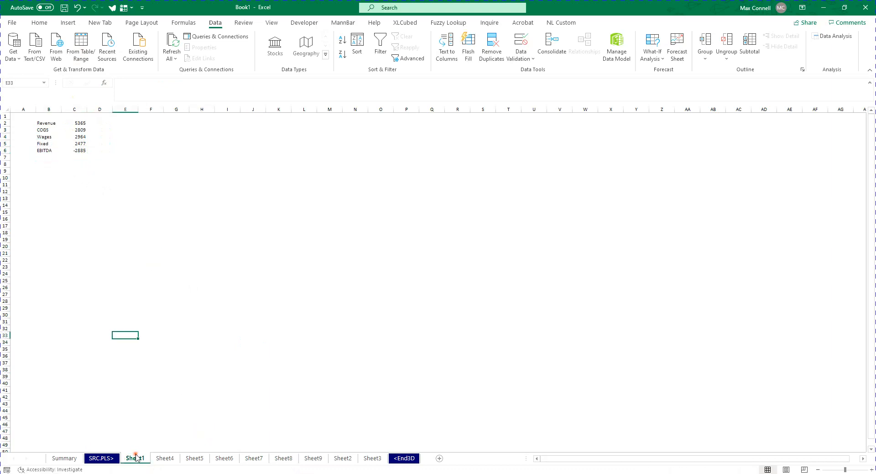
pyautogui.click(162, 459)
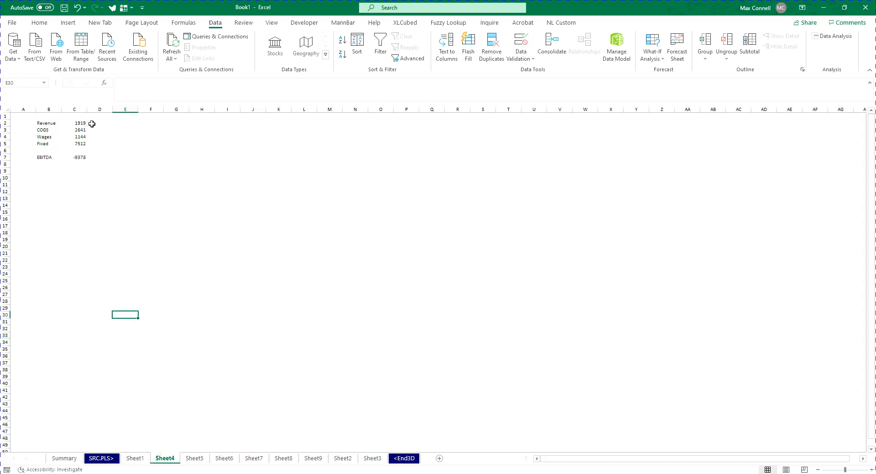
pyautogui.click(76, 123)
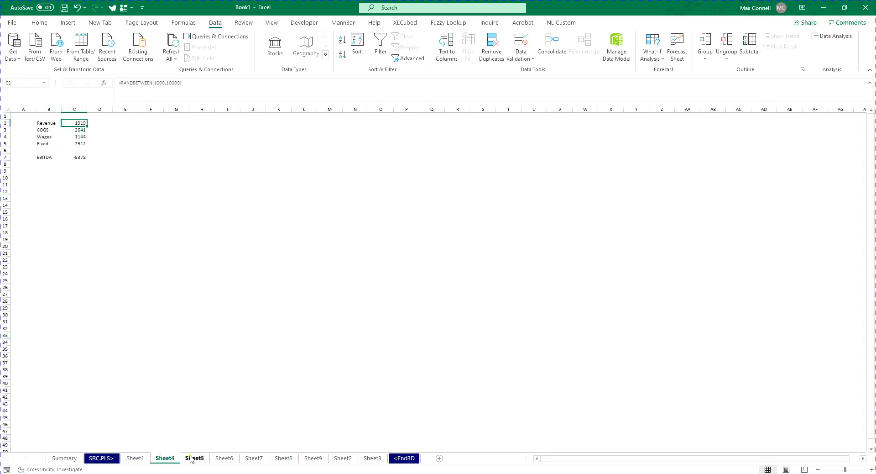
pyautogui.click(76, 157)
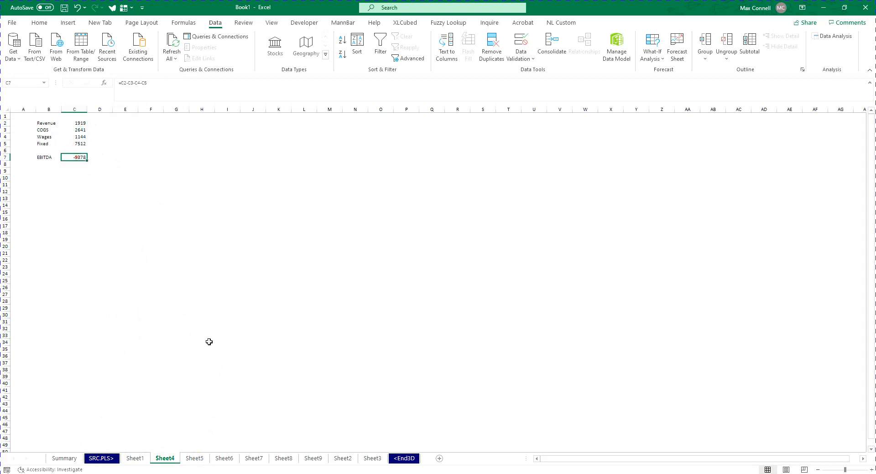
pyautogui.click(196, 458)
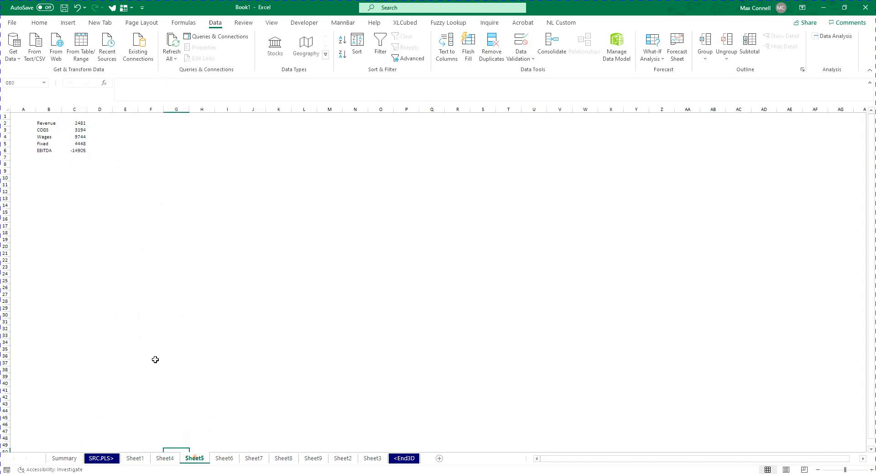
pyautogui.click(84, 157)
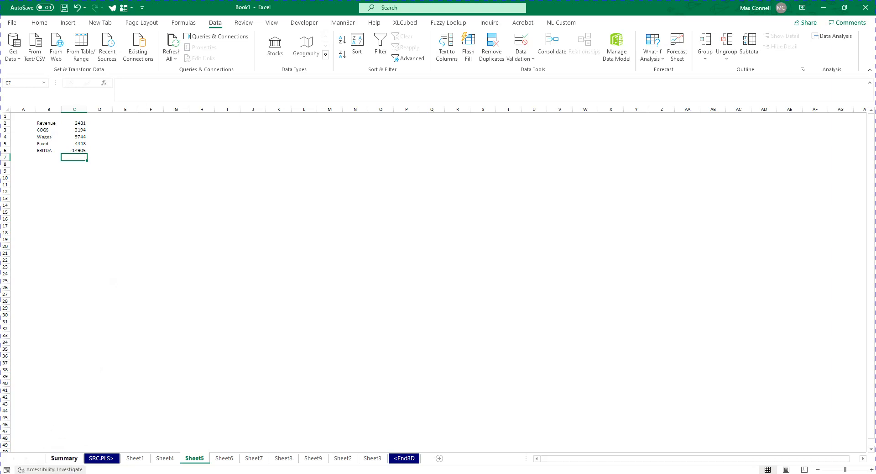
# Open Consolidate on the Summary sheet and view the available functions, keeping Sum
pyautogui.click(63, 458)
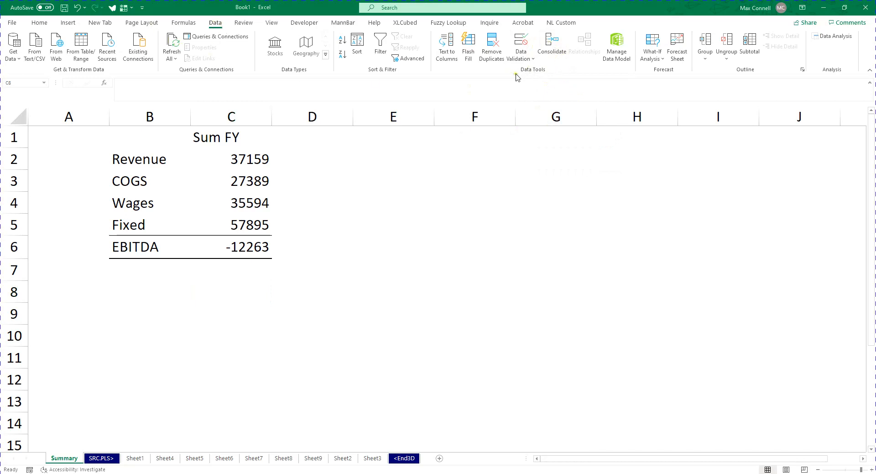
pyautogui.click(553, 49)
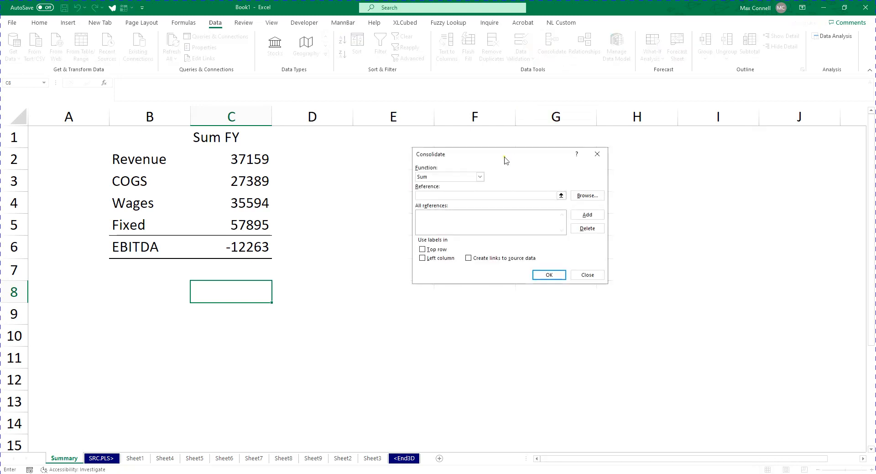
pyautogui.click(463, 181)
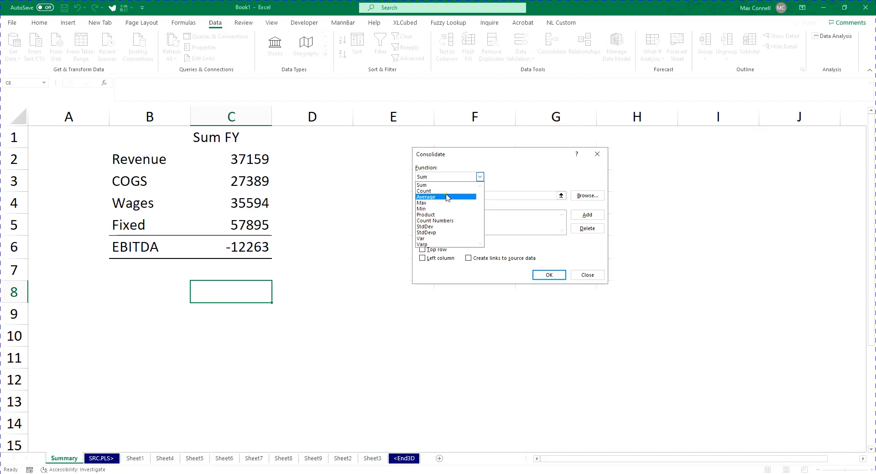
pyautogui.press('Escape')
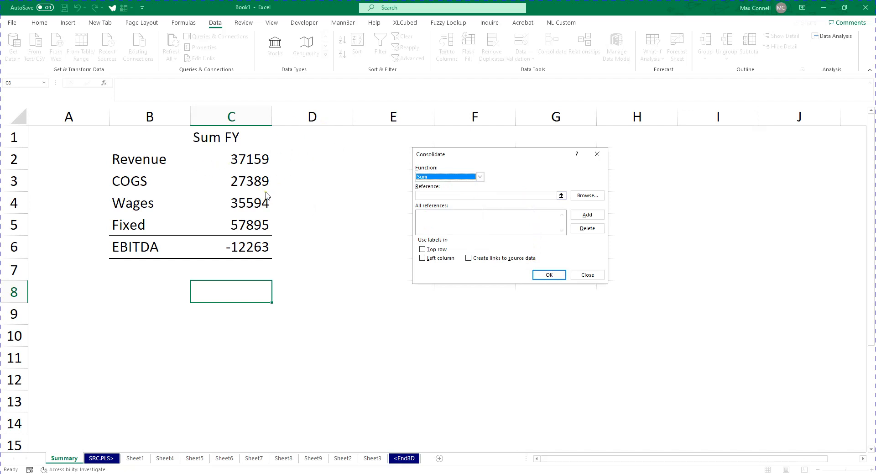
# Add Sheet1!$B$2:$C$6 as the first consolidation reference and use the labels in the left column
pyautogui.click(443, 195)
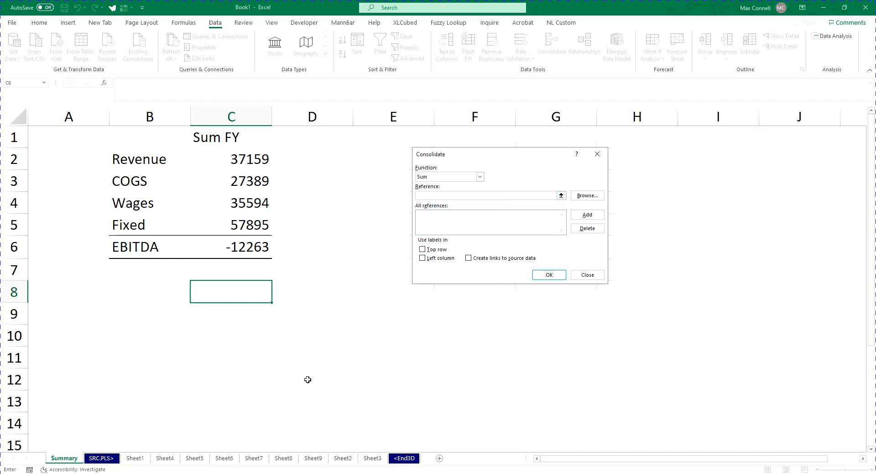
pyautogui.click(140, 459)
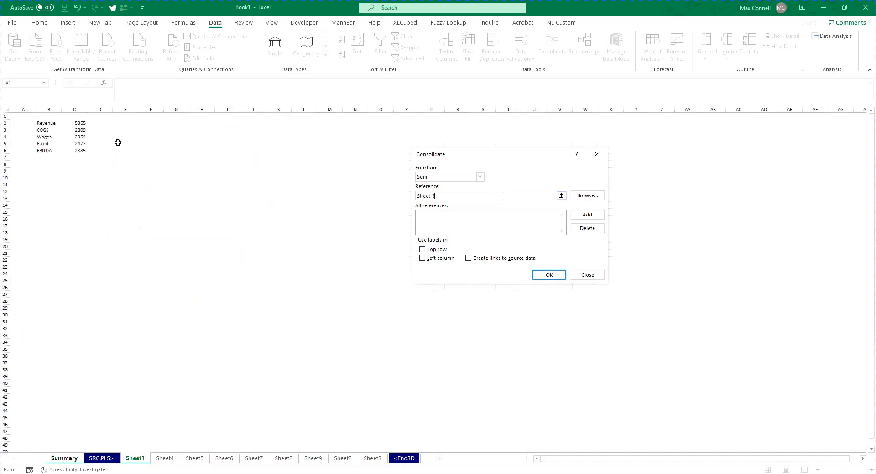
pyautogui.moveTo(52, 123); pyautogui.dragTo(73, 150)
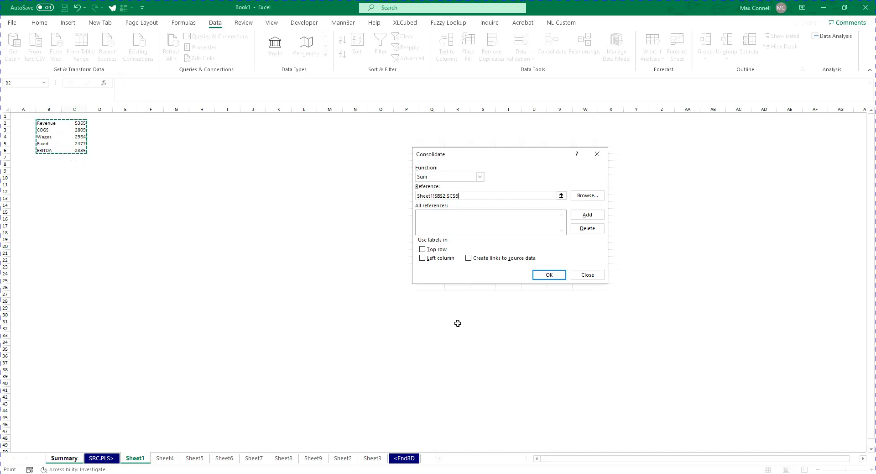
pyautogui.click(430, 257)
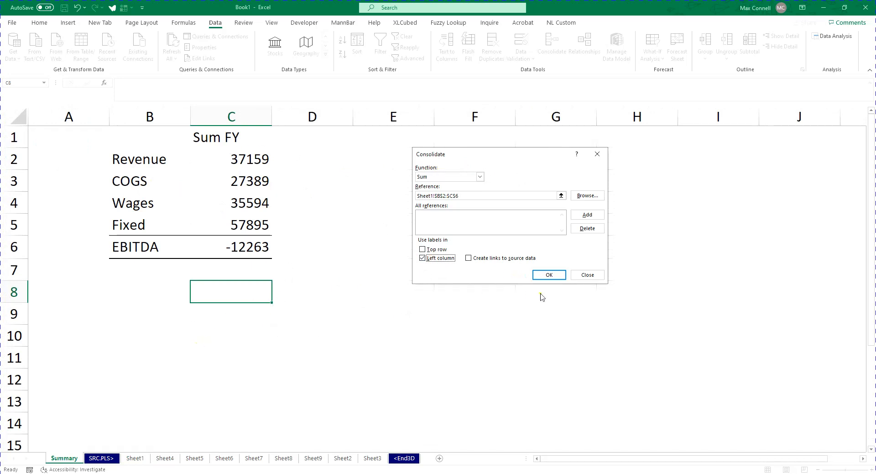
pyautogui.click(588, 215)
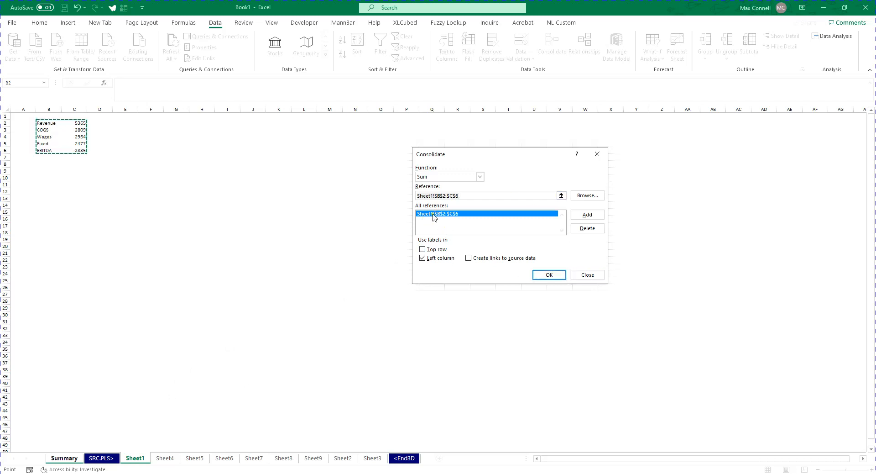
# Add the range $B$2:$C$7 from Sheet4, Sheet5 and Sheet6 to the consolidation references
pyautogui.click(167, 458)
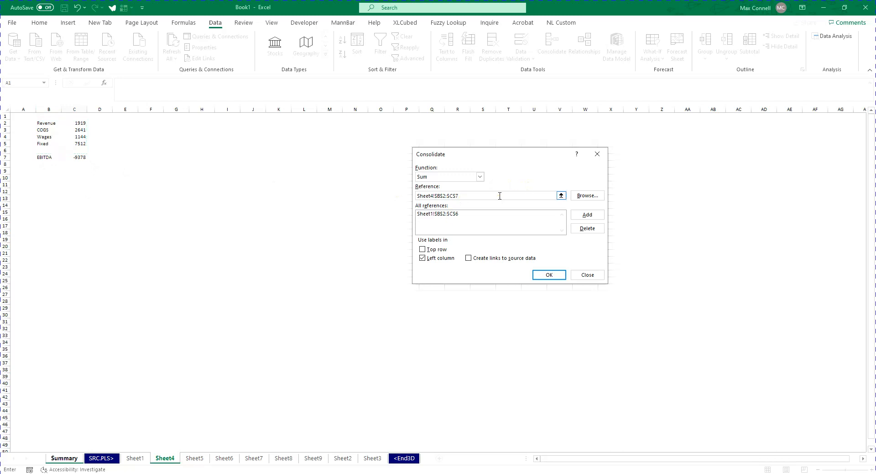
pyautogui.click(588, 215)
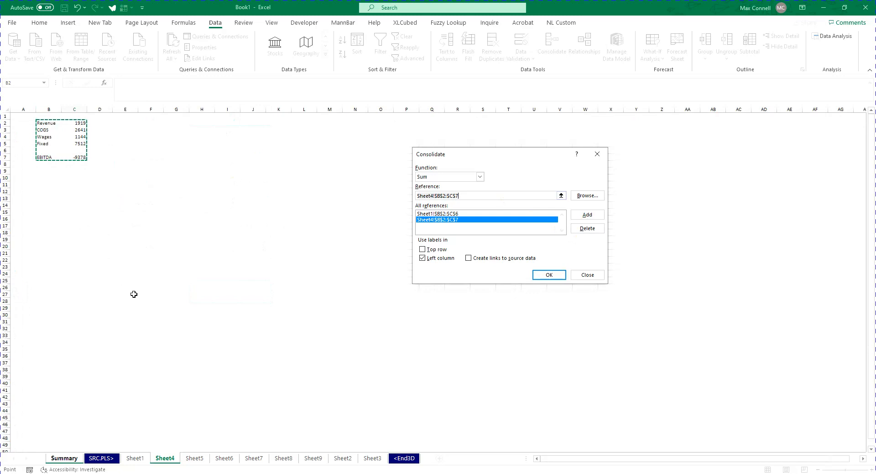
pyautogui.click(188, 458)
pyautogui.click(589, 215)
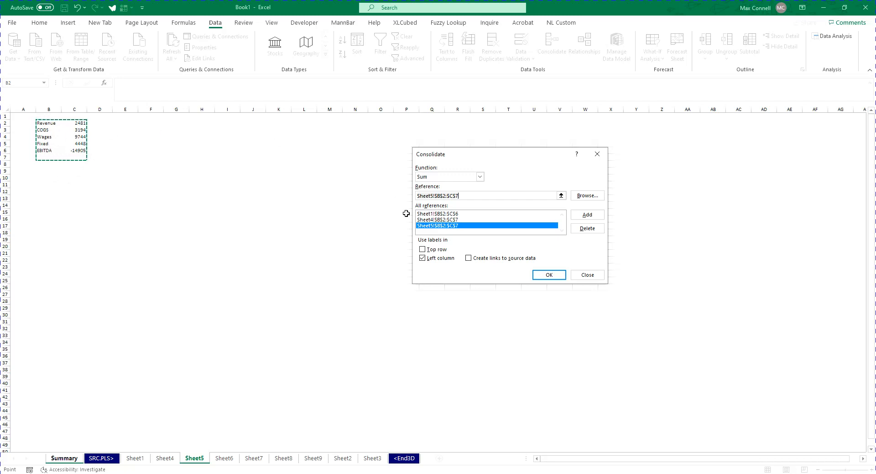
pyautogui.click(226, 459)
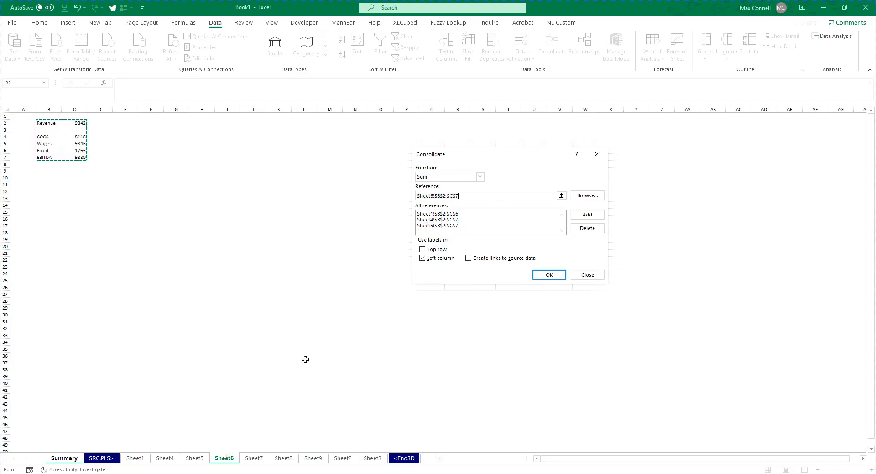
pyautogui.click(587, 216)
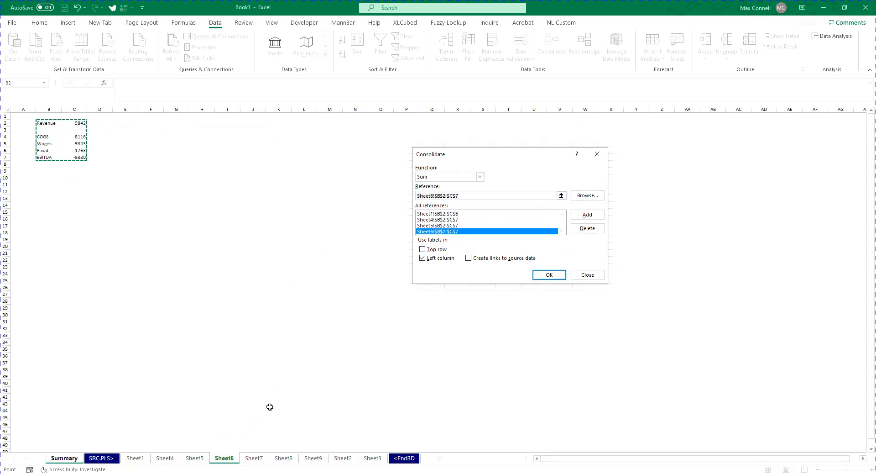
# Add Sheet7!$B$2:$C$7 and the shifted table's range Sheet7!$C$2:$D$6 to the consolidation references
pyautogui.click(254, 458)
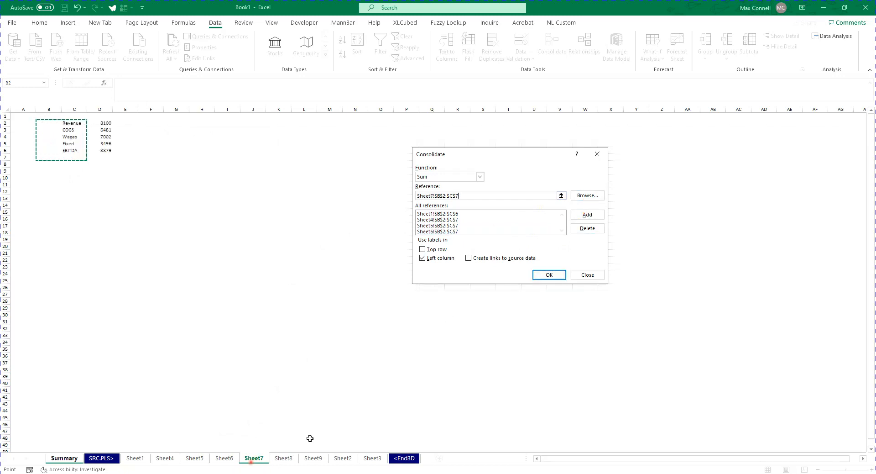
pyautogui.click(588, 219)
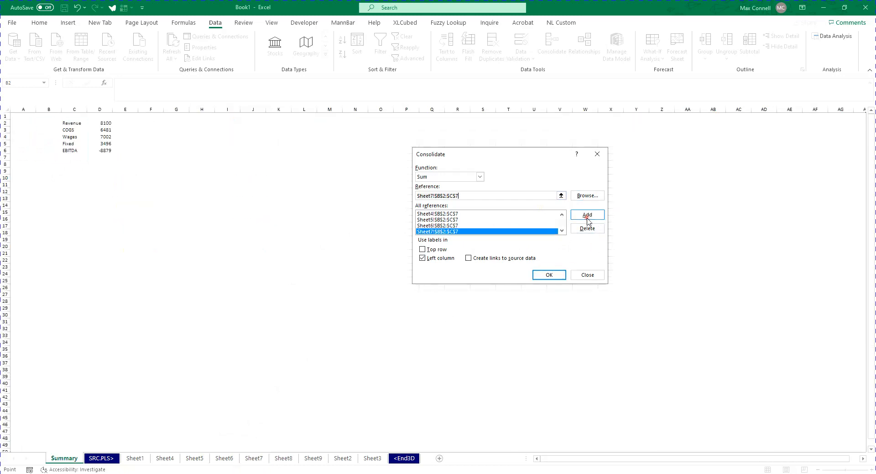
pyautogui.click(282, 458)
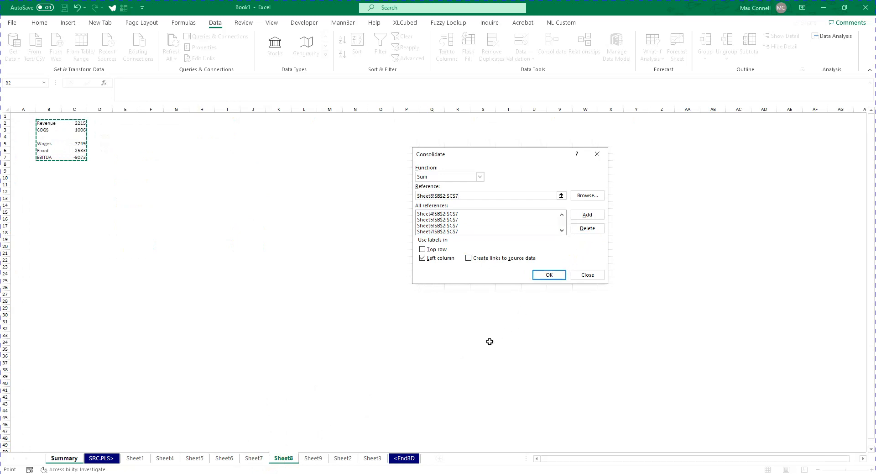
pyautogui.click(254, 458)
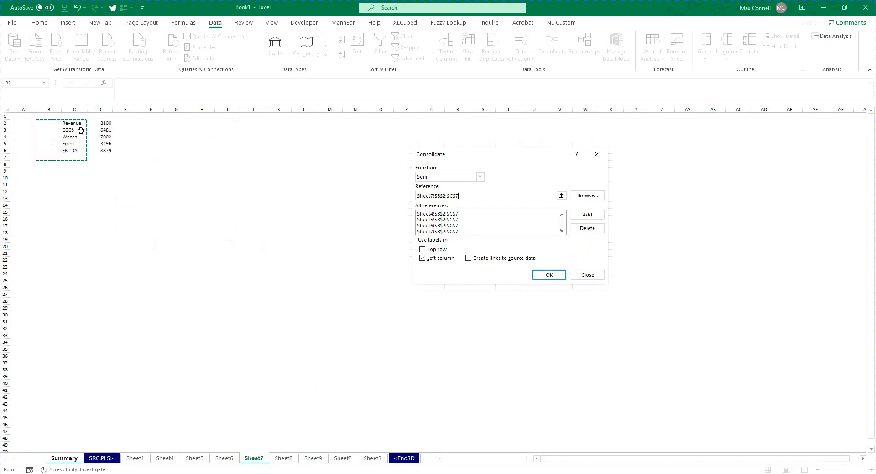
pyautogui.moveTo(72, 123); pyautogui.dragTo(105, 151)
pyautogui.click(587, 214)
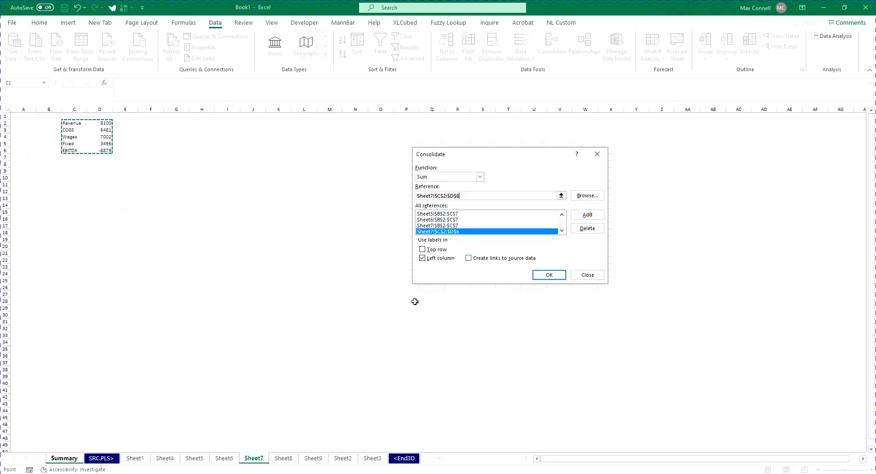
# Add the range $B$2:$C$7 from Sheet8 and Sheet9 to the consolidation references
pyautogui.click(283, 459)
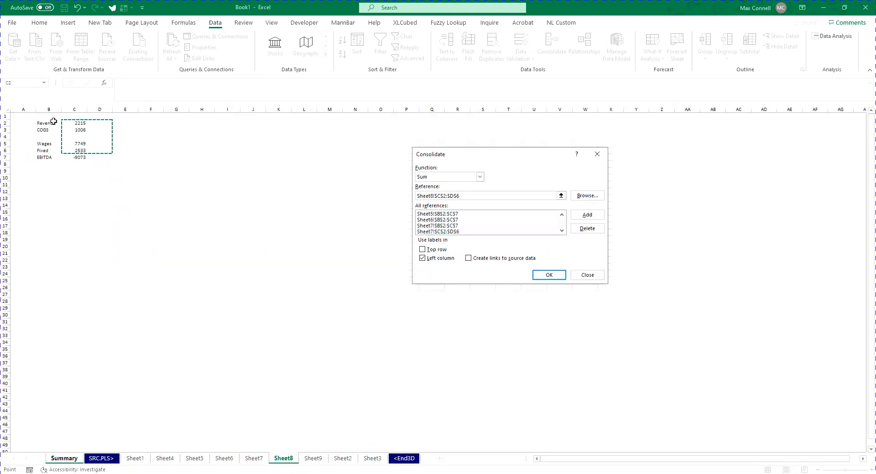
pyautogui.moveTo(53, 121); pyautogui.dragTo(69, 158)
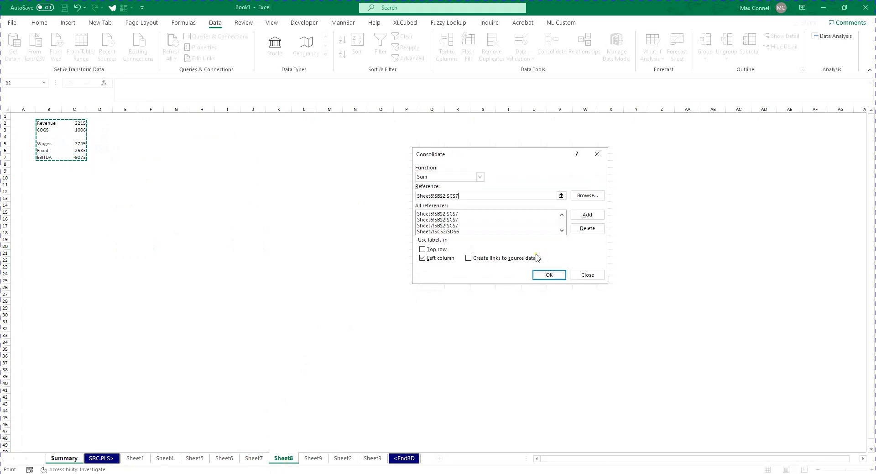
pyautogui.click(587, 214)
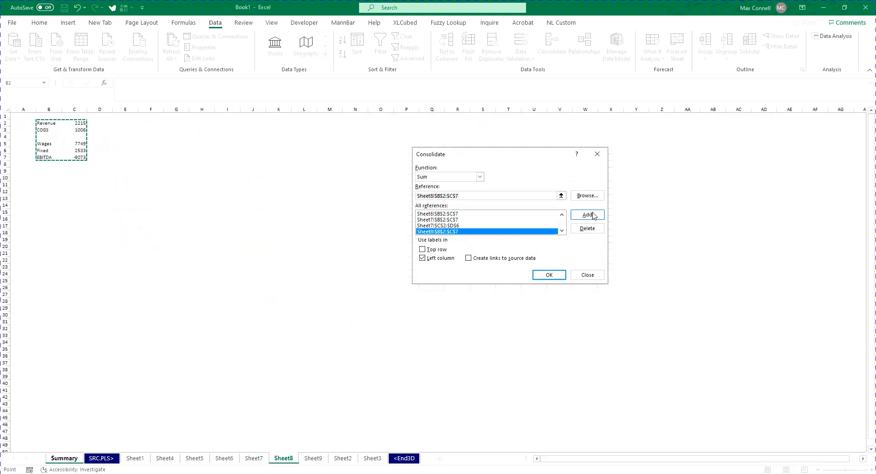
pyautogui.click(313, 458)
pyautogui.click(593, 215)
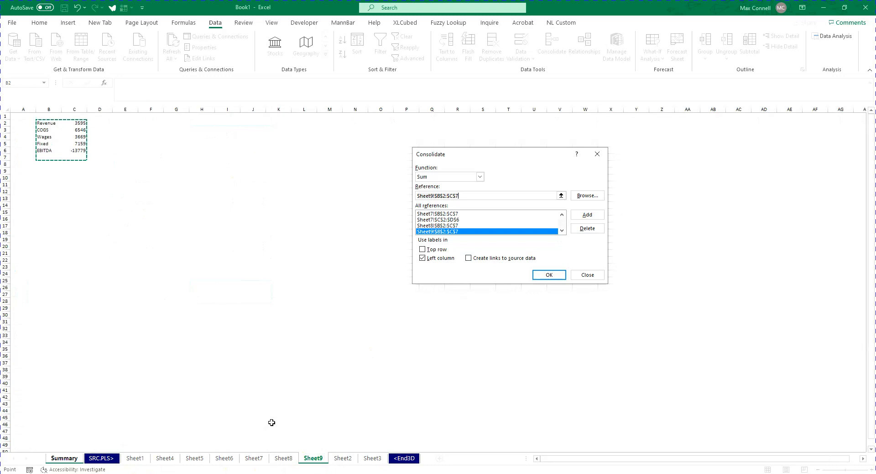
# Try to run the consolidation with cell B10 on the Summary sheet as the reference, toggling the links to source data
pyautogui.click(63, 458)
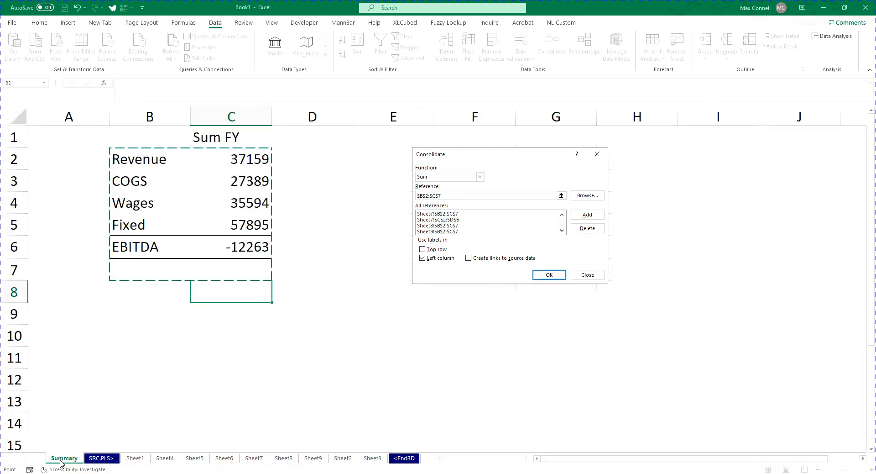
pyautogui.click(137, 330)
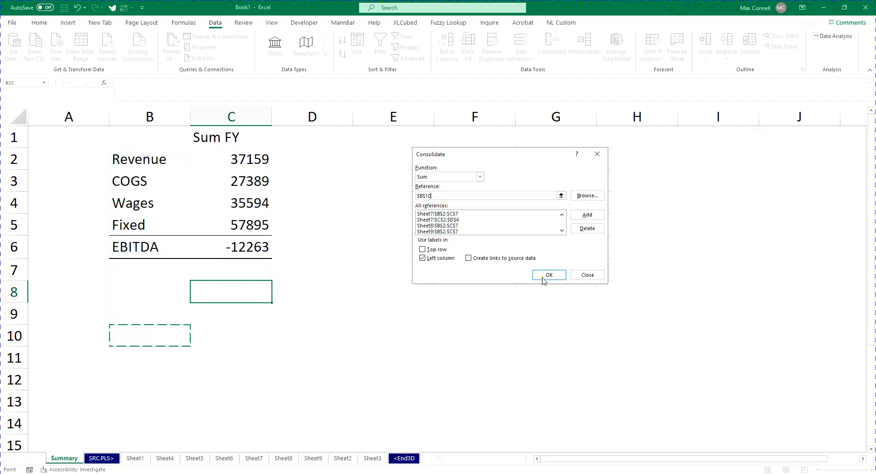
pyautogui.click(476, 260)
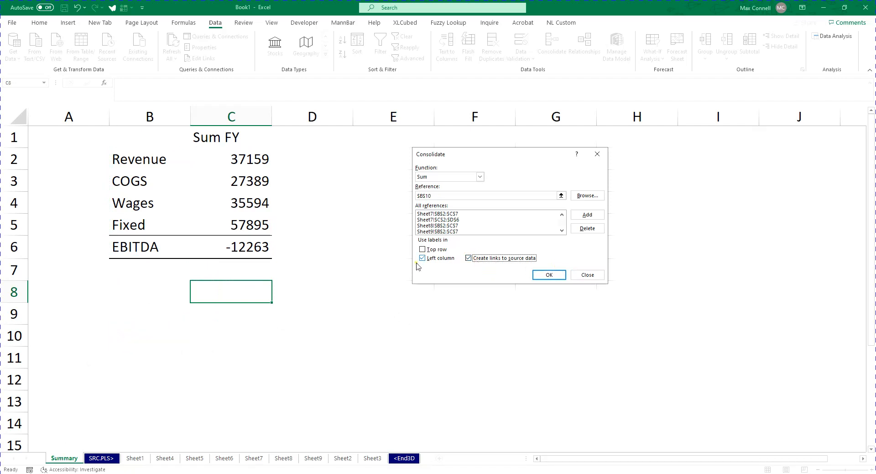
pyautogui.click(495, 258)
pyautogui.click(470, 259)
pyautogui.click(549, 274)
pyautogui.click(433, 270)
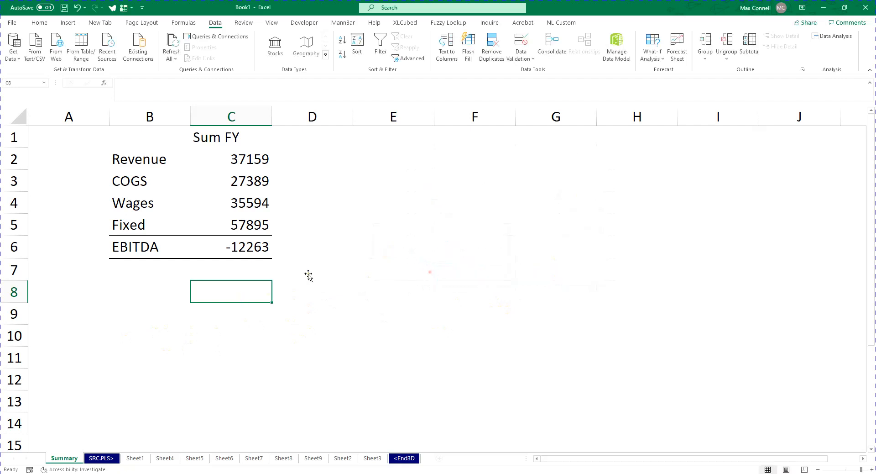
# Consolidate the listed references into the Summary sheet below the existing table, starting in row 9, without links to source data
pyautogui.click(185, 297)
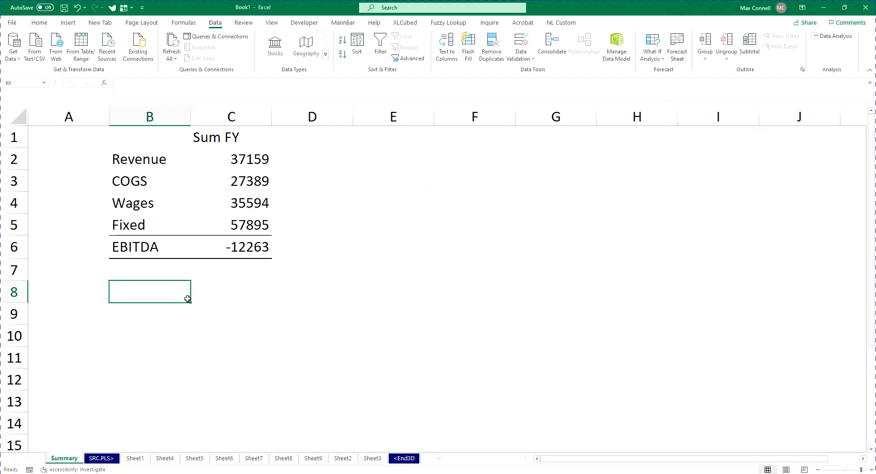
pyautogui.click(548, 50)
pyautogui.click(486, 259)
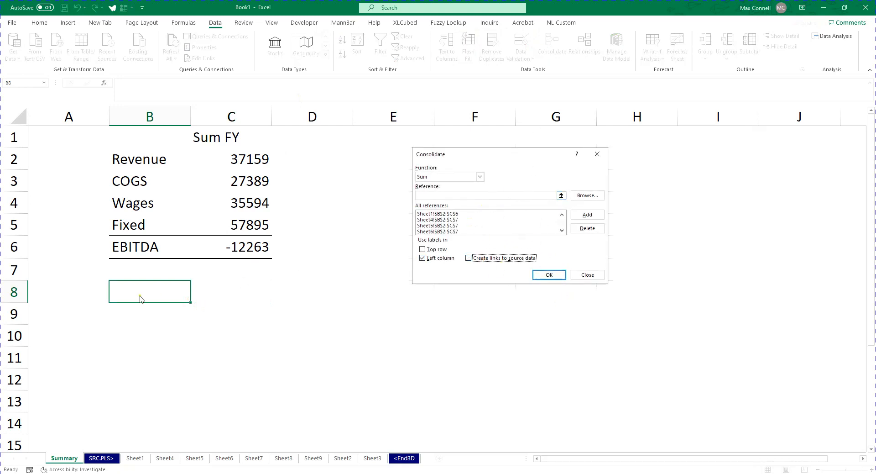
pyautogui.click(587, 273)
pyautogui.click(188, 310)
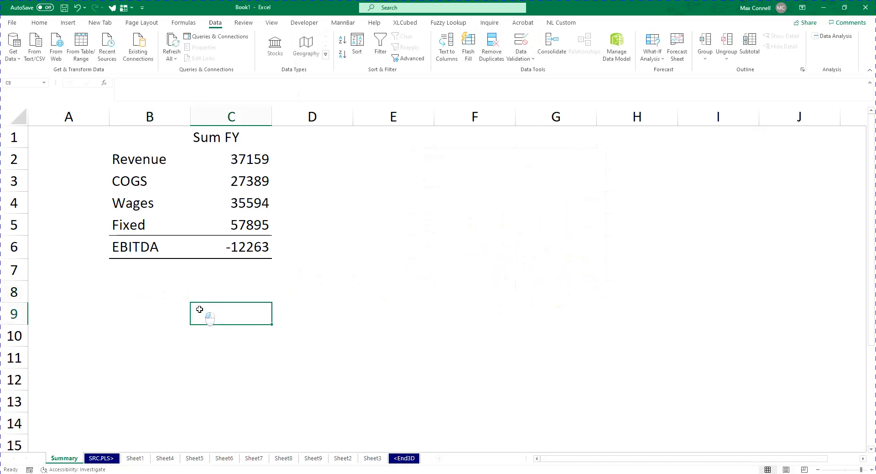
pyautogui.click(551, 46)
pyautogui.click(555, 273)
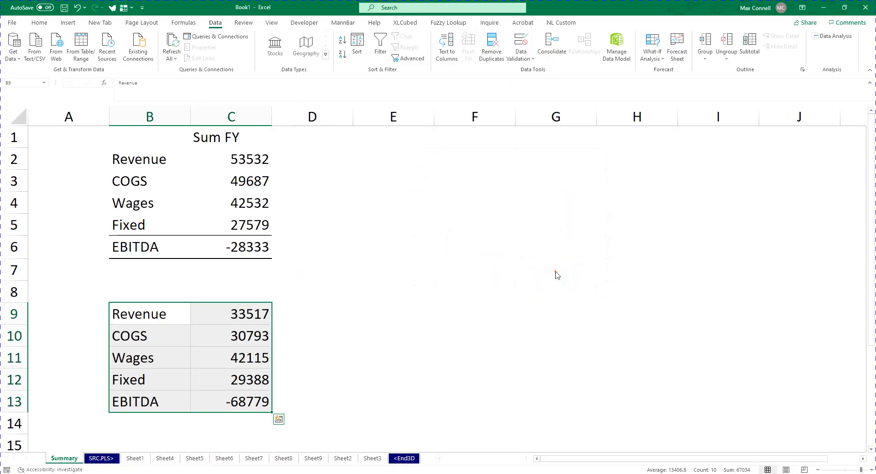
# Examine the consolidated labels and values in B9:C13, checking whether the amounts are formulas or constants
pyautogui.click(160, 315)
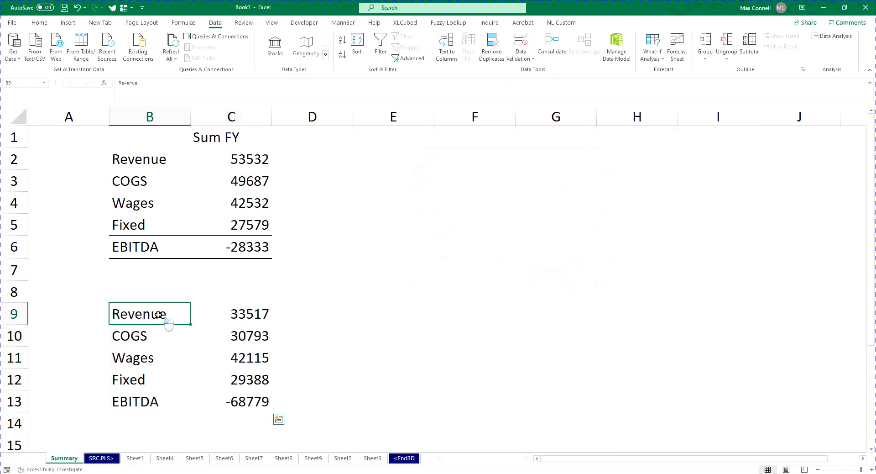
pyautogui.moveTo(151, 404); pyautogui.dragTo(173, 317)
pyautogui.click(235, 314)
pyautogui.click(239, 333)
pyautogui.click(237, 361)
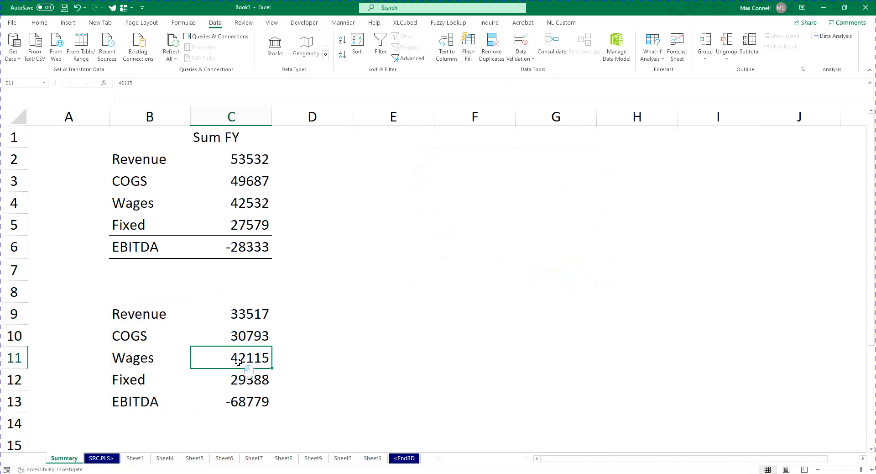
pyautogui.click(235, 385)
pyautogui.click(236, 403)
pyautogui.click(249, 319)
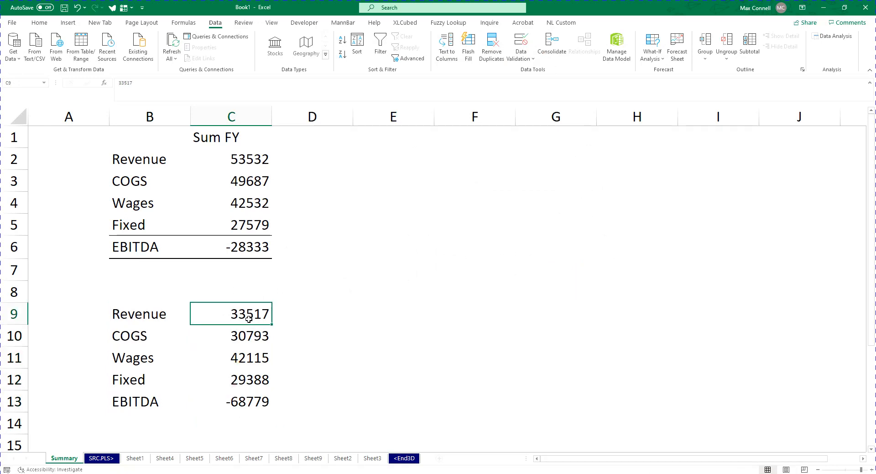
pyautogui.scroll(-1, 256, 326)
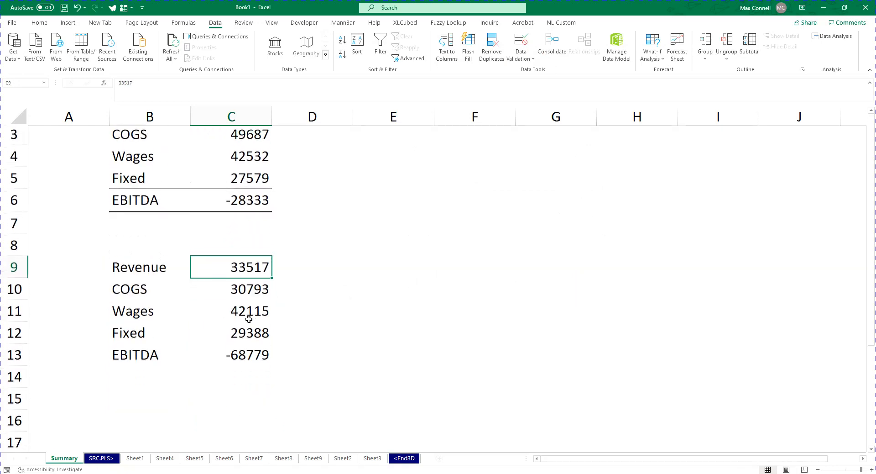
pyautogui.scroll(1, 240, 322)
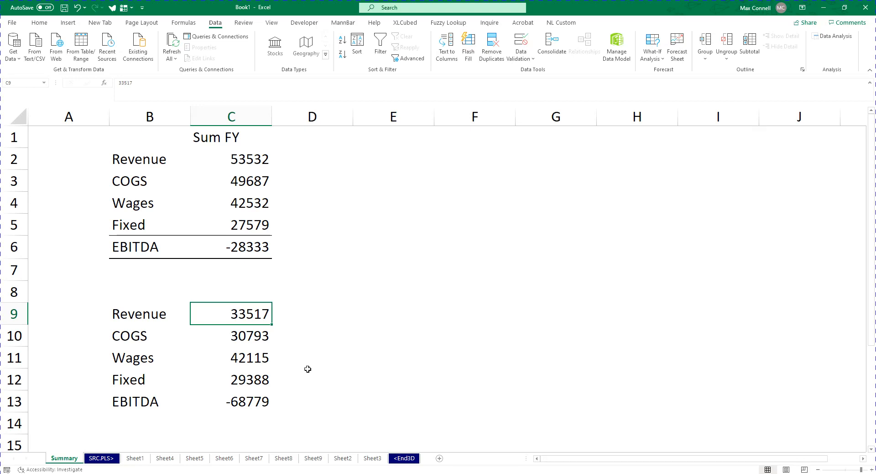
# Review the source profit and loss tables on Sheet1, Sheet4 and Sheet5
pyautogui.click(143, 462)
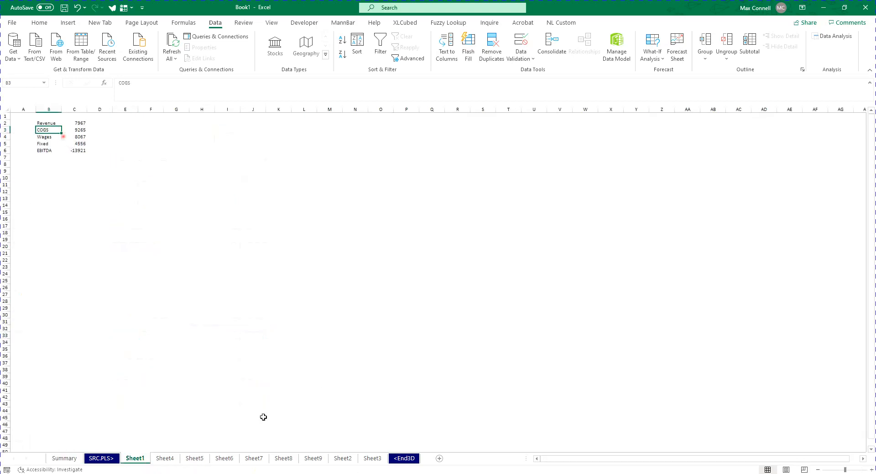
pyautogui.click(166, 458)
pyautogui.click(195, 458)
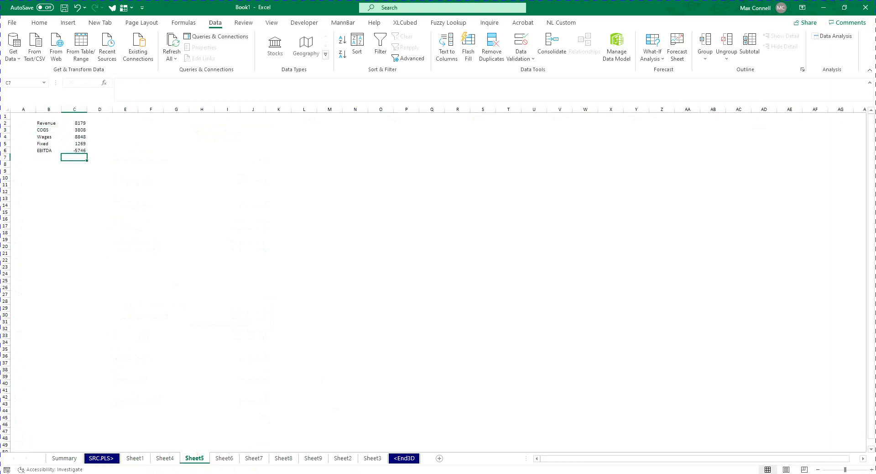
pyautogui.moveTo(539, 473)
pyautogui.click(538, 450)
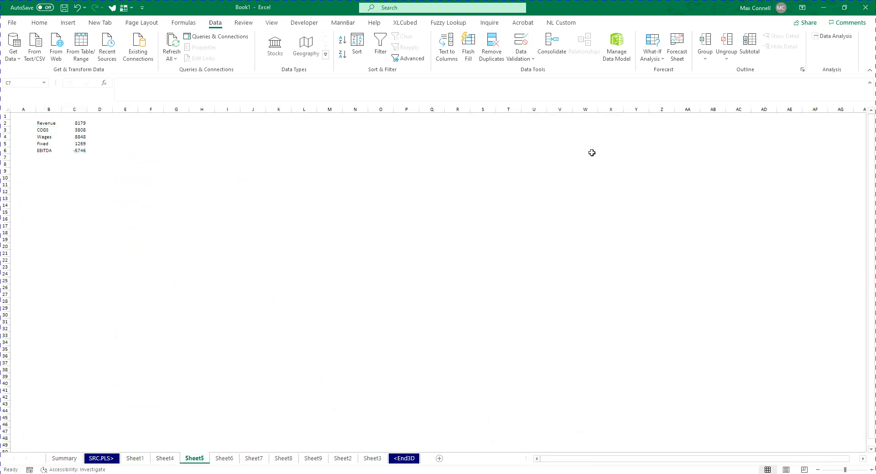